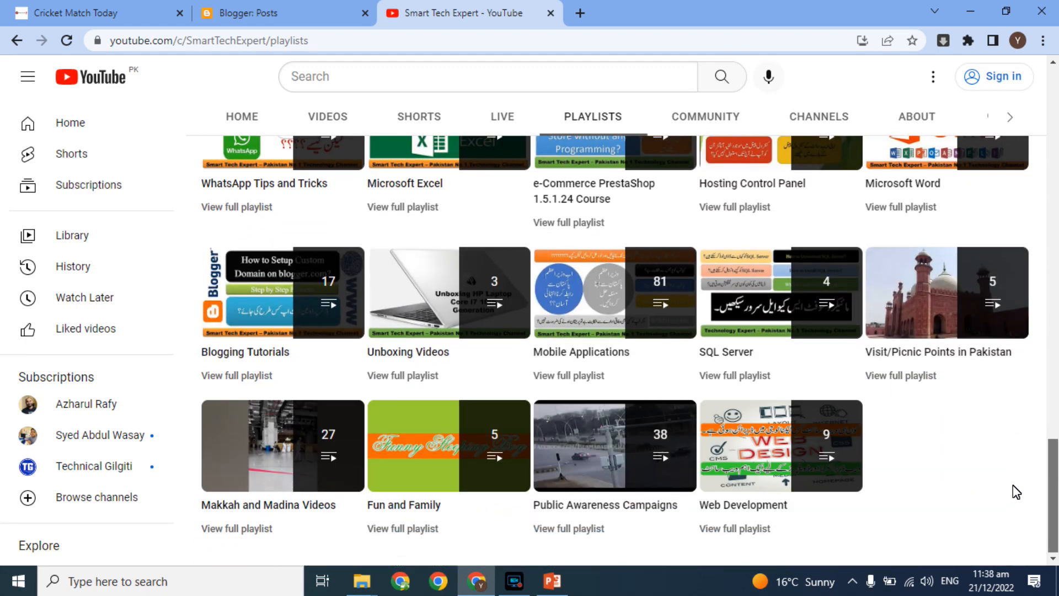
Step: Review the blog's posts list in the Blogger dashboard
{"action": "left_click", "coordinate": [89, 8]}
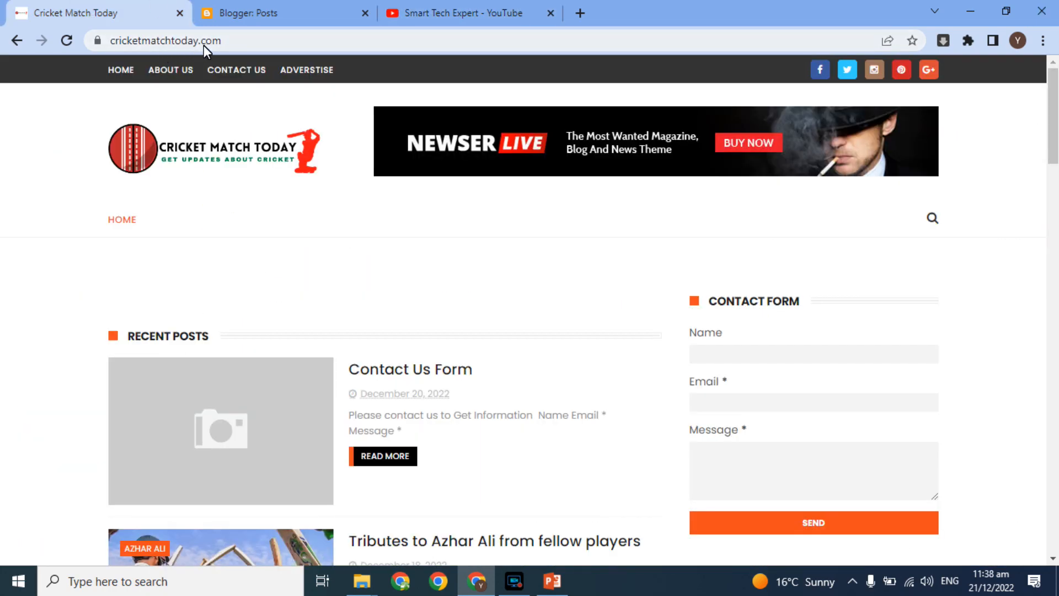
{"action": "left_click", "coordinate": [265, 11]}
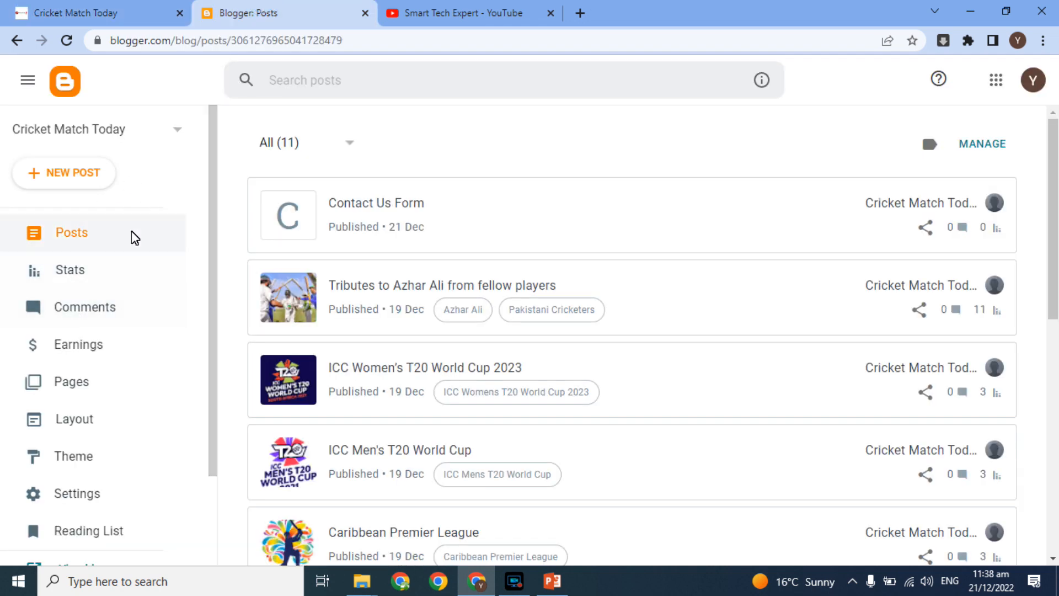
{"action": "left_click_drag", "start_coordinate": [214, 234], "coordinate": [212, 363]}
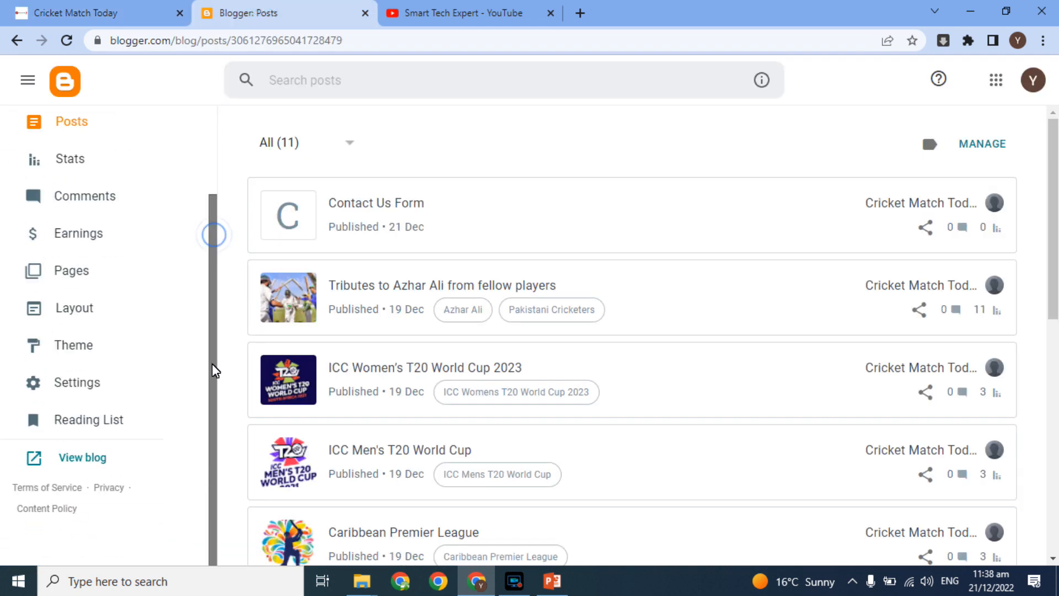
{"action": "left_click_drag", "start_coordinate": [208, 304], "coordinate": [209, 257]}
Step: Return to the live Cricket Match Today site and open a new blank browser tab
{"action": "left_click", "coordinate": [83, 11]}
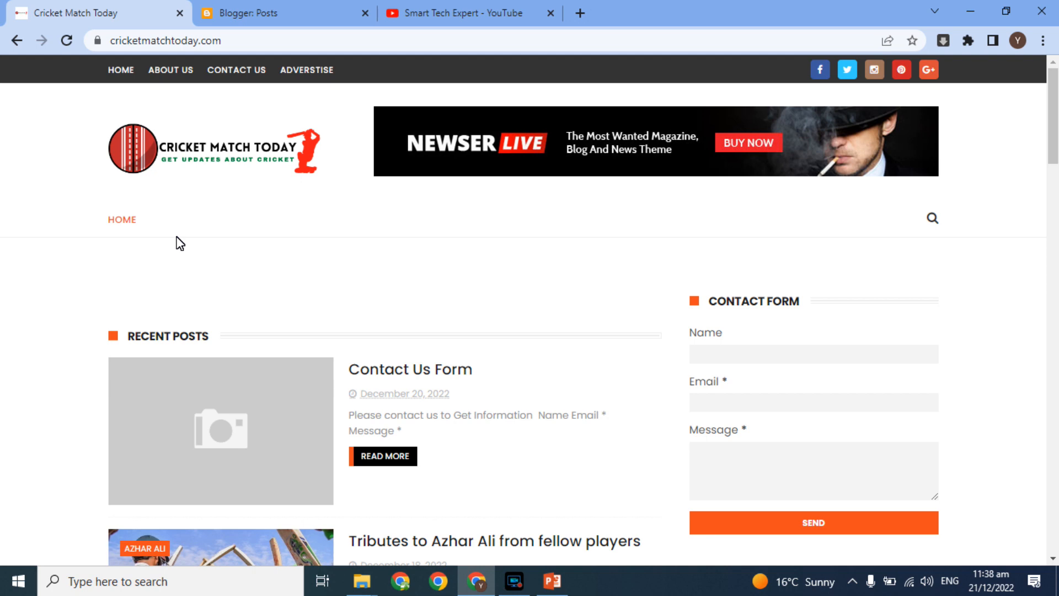
{"action": "left_click", "coordinate": [254, 10]}
{"action": "left_click", "coordinate": [164, 12]}
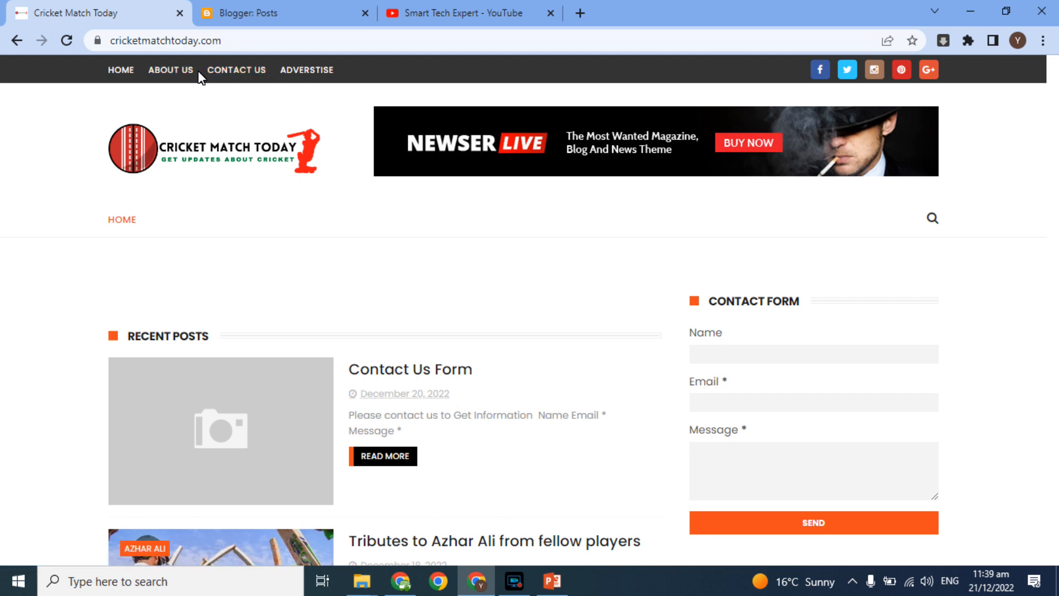
{"action": "left_click", "coordinate": [582, 12]}
Step: Load Google and search for 'disclaimer generator'
{"action": "type", "text": "g"}
{"action": "key", "text": "Return"}
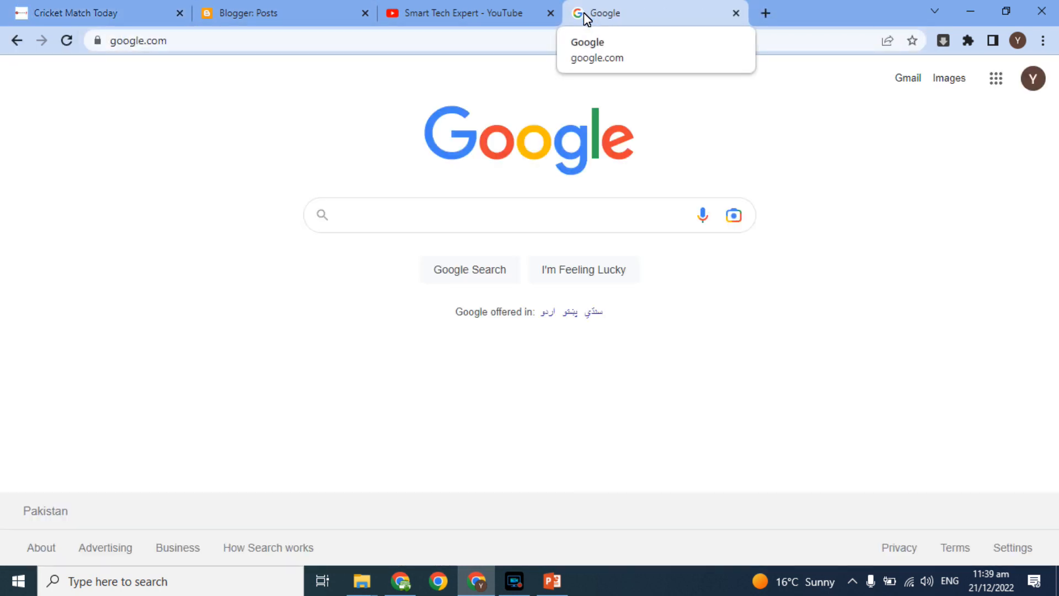
{"action": "type", "text": "dis"}
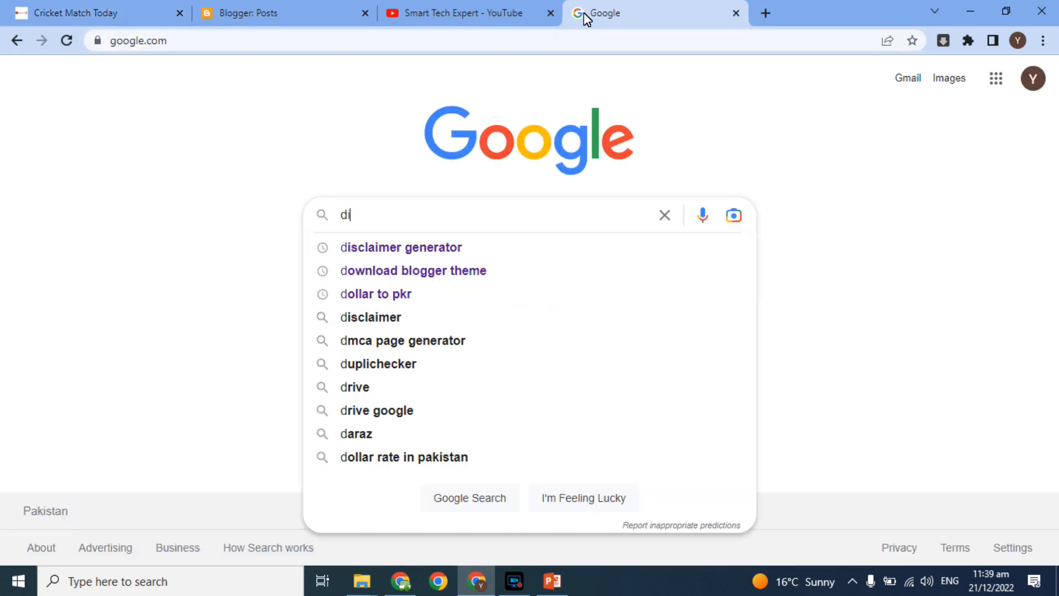
{"action": "key", "text": "Down"}
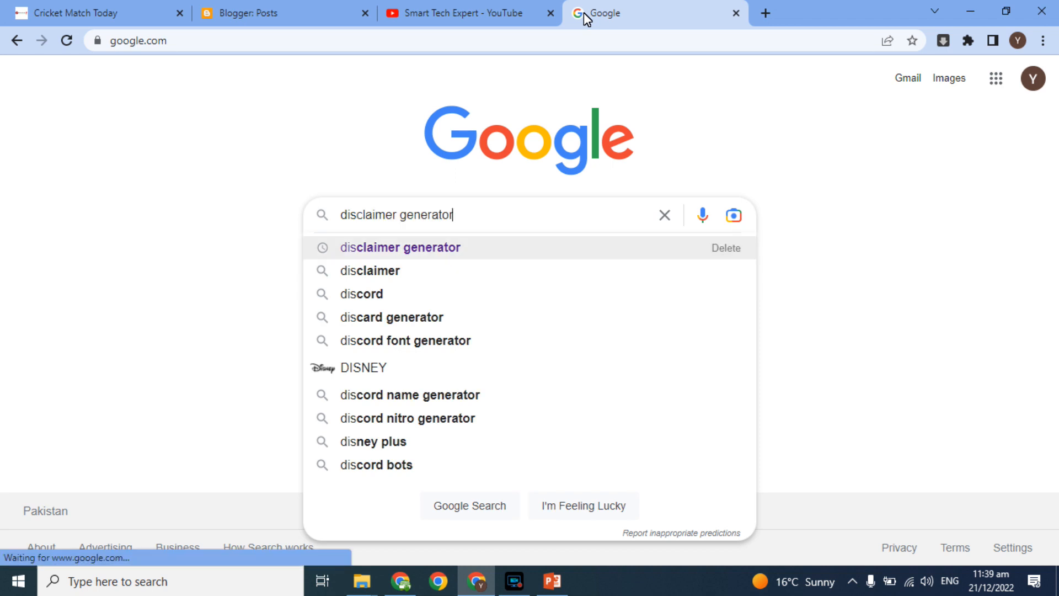
{"action": "key", "text": "Return"}
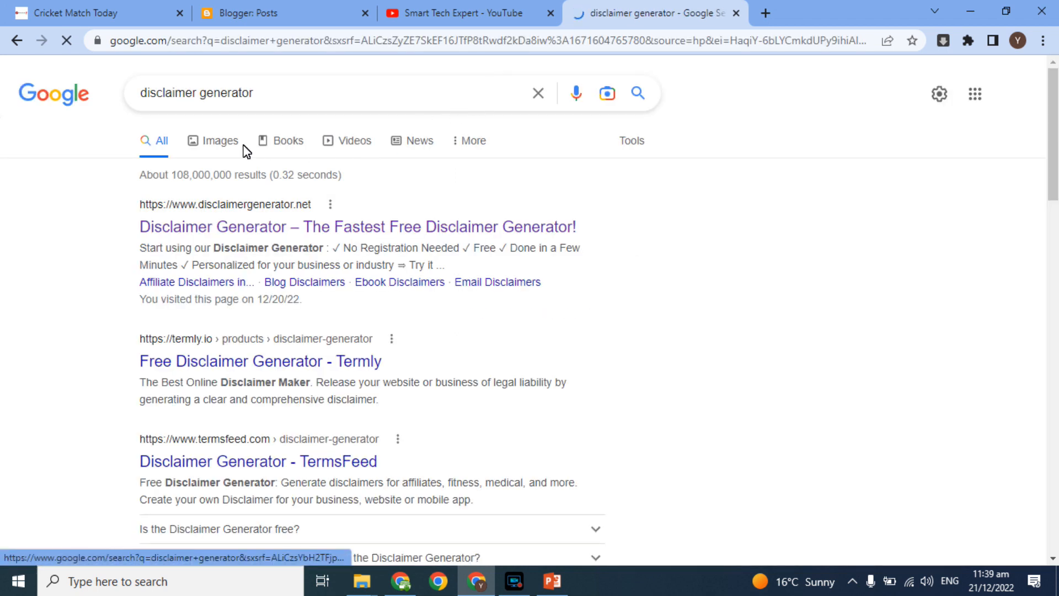
Step: Open the top Disclaimer Generator result in a new tab and switch to it
{"action": "right_click", "coordinate": [292, 228]}
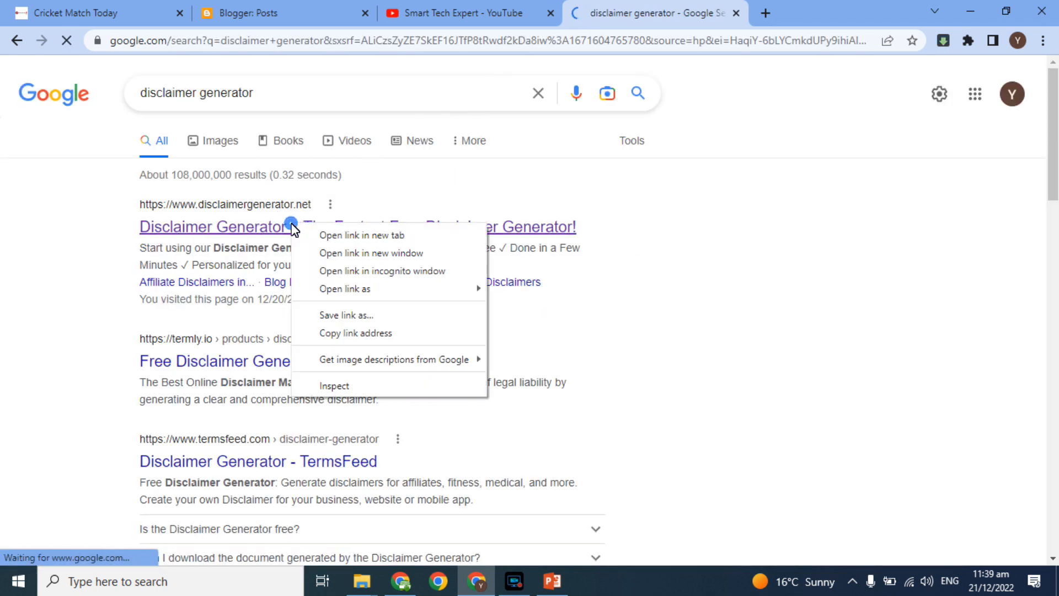
{"action": "left_click", "coordinate": [301, 233]}
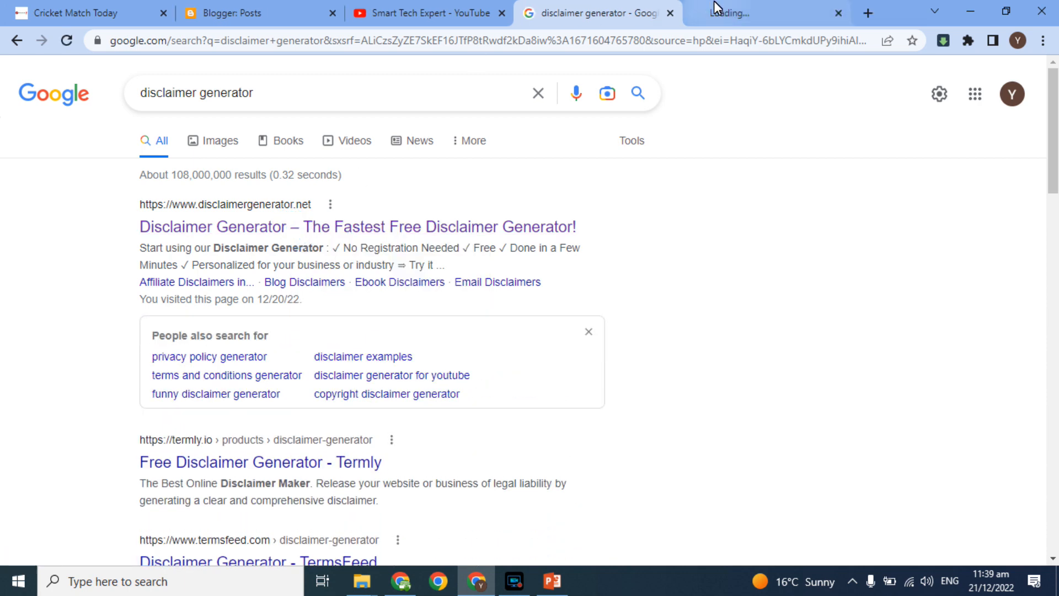
{"action": "left_click", "coordinate": [714, 5]}
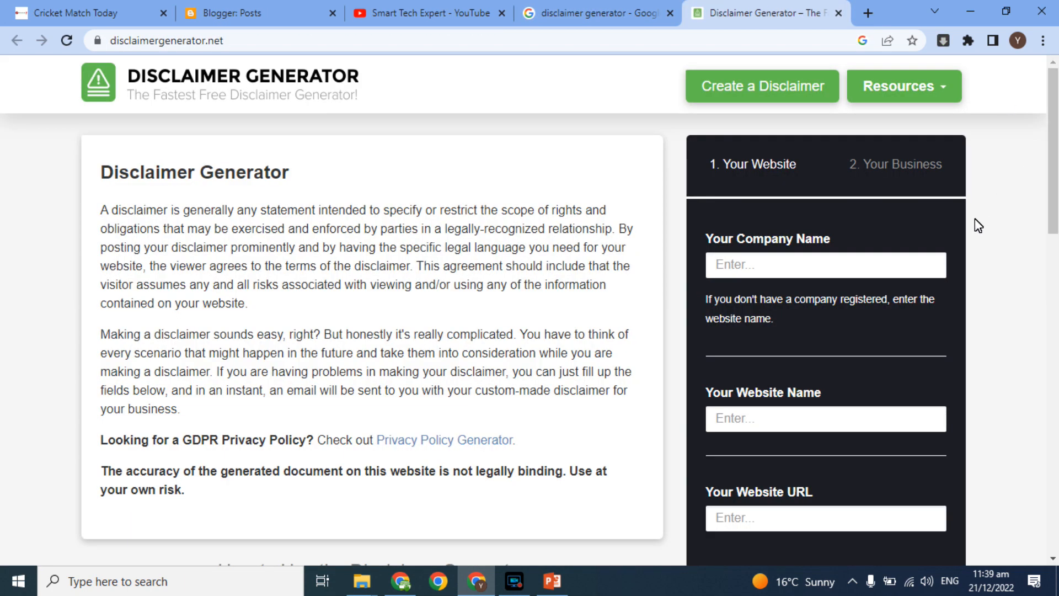
{"action": "left_click", "coordinate": [822, 267]}
{"action": "type", "text": "S"}
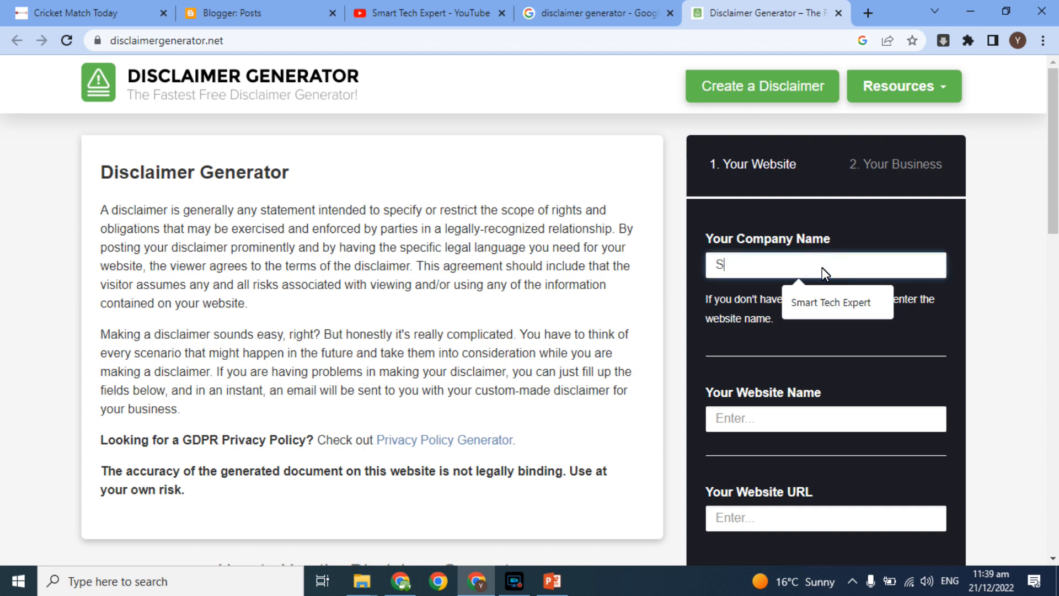
{"action": "left_click", "coordinate": [826, 306]}
{"action": "left_click", "coordinate": [754, 420]}
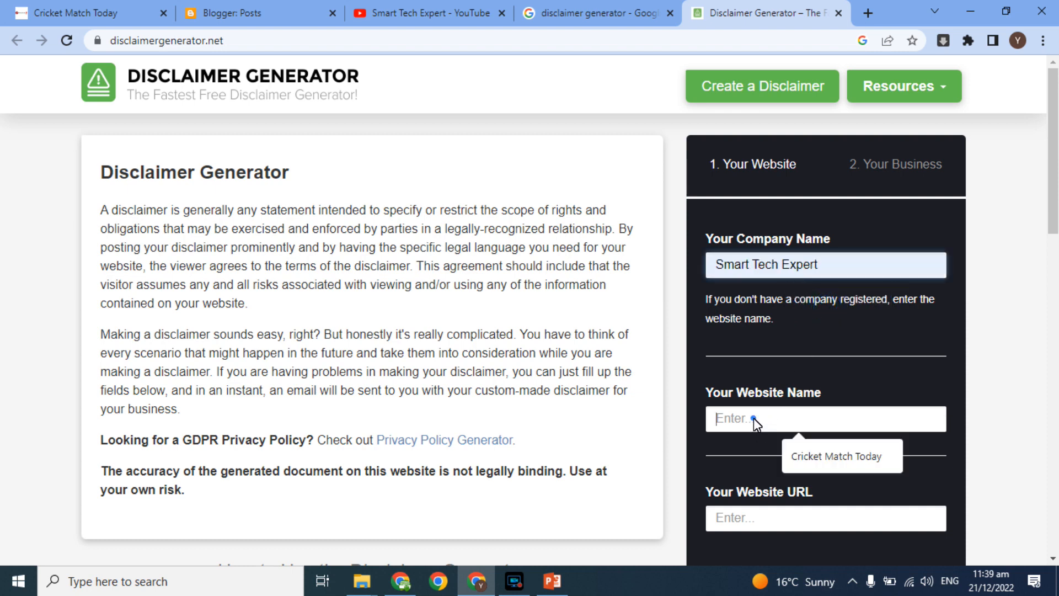
{"action": "left_click", "coordinate": [795, 451]}
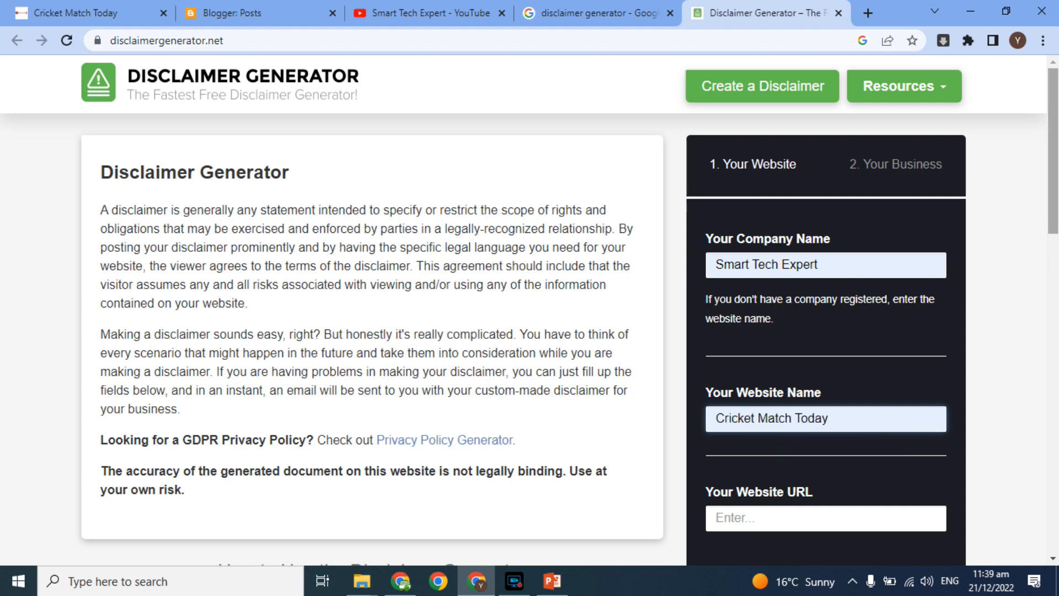
{"action": "scroll", "coordinate": [1049, 265], "scroll_direction": "down", "scroll_amount": 3}
{"action": "left_click", "coordinate": [916, 380]}
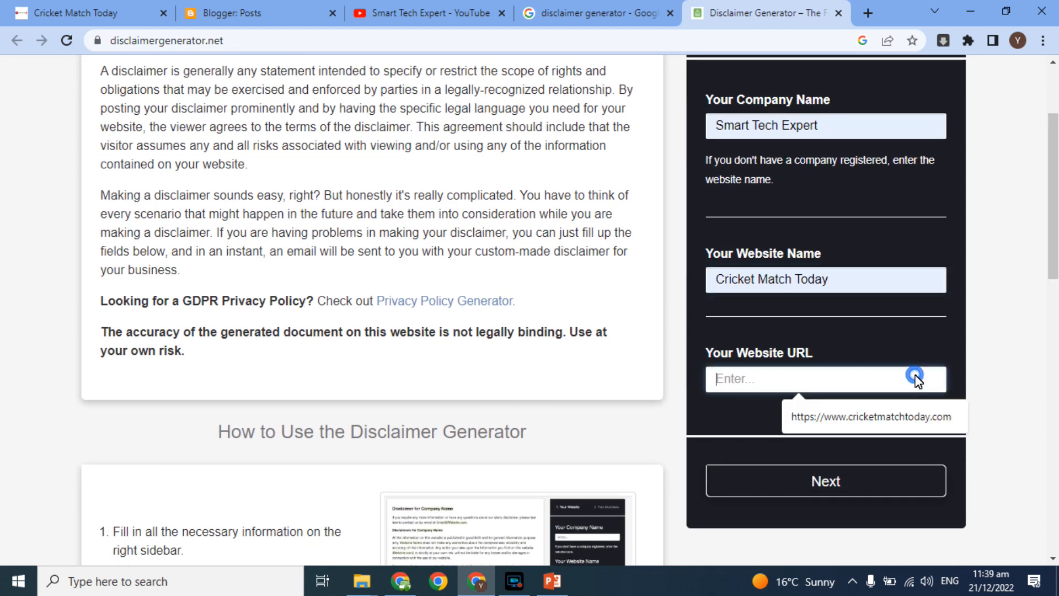
{"action": "left_click", "coordinate": [869, 422]}
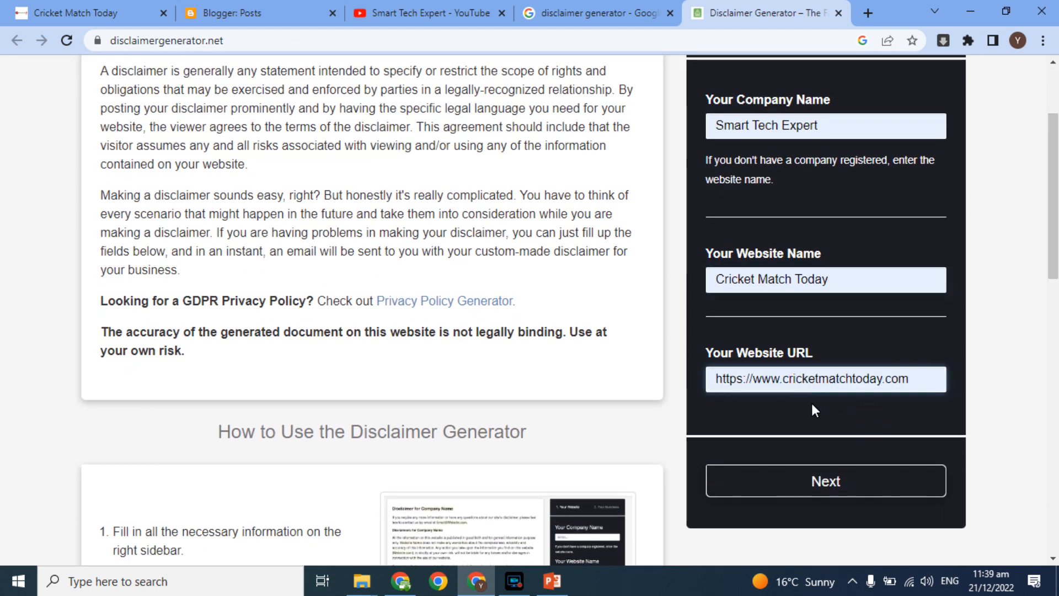
{"action": "left_click", "coordinate": [814, 475]}
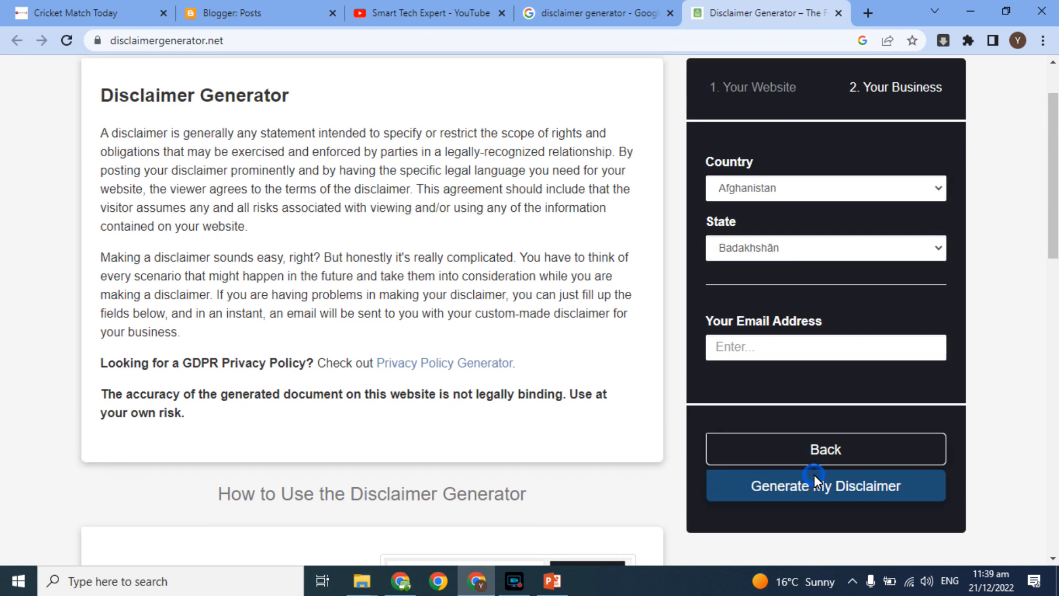
Step: Choose Pakistan and Punjab, fill in the contact e-mail, and generate the disclaimer
{"action": "left_click_drag", "start_coordinate": [1051, 241], "coordinate": [964, 243]}
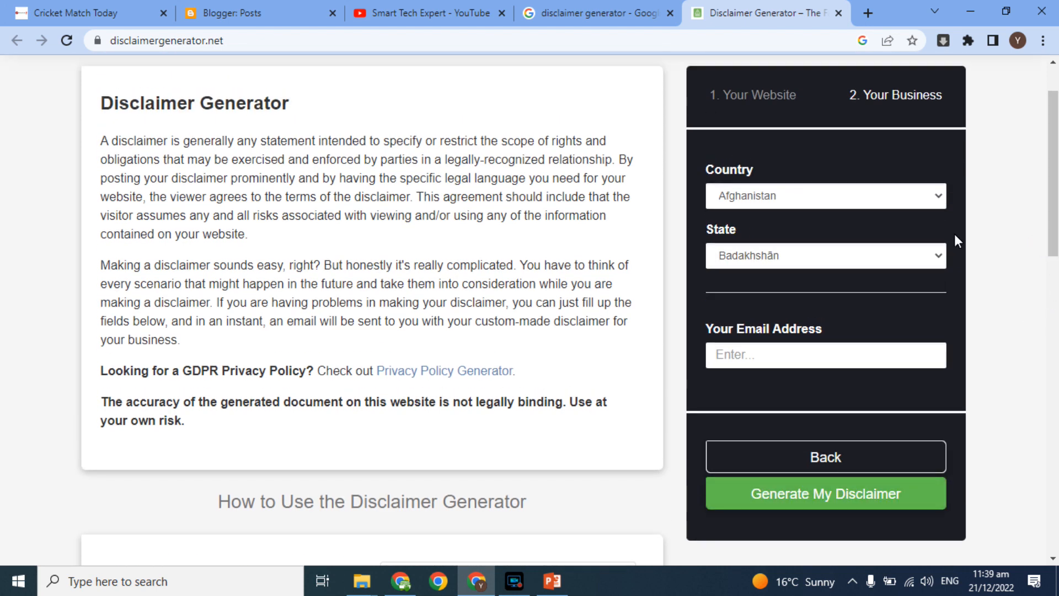
{"action": "left_click", "coordinate": [936, 198]}
{"action": "key", "text": "p"}
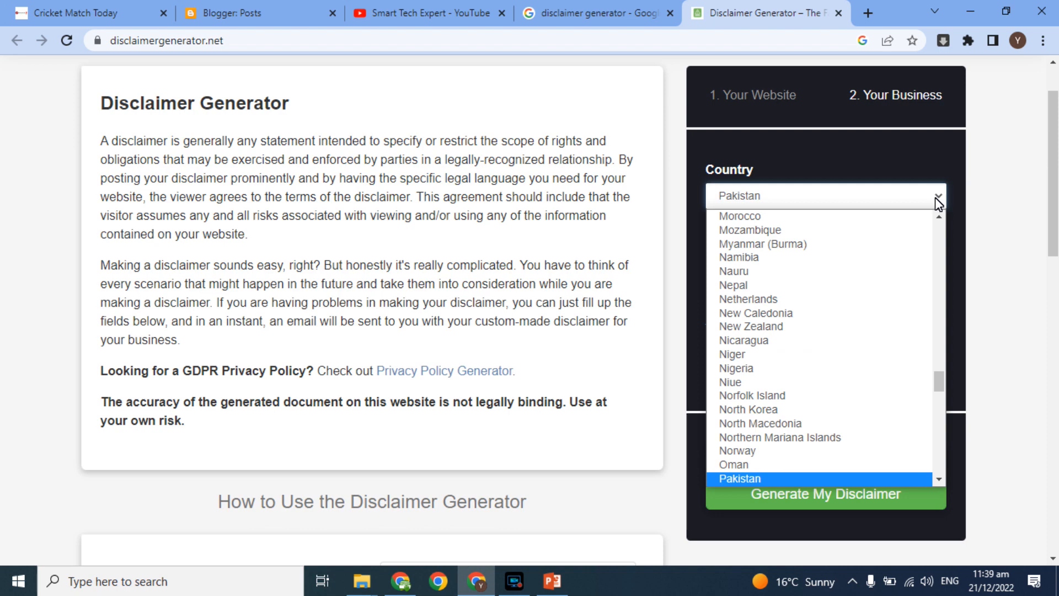
{"action": "key", "text": "Return"}
{"action": "left_click", "coordinate": [854, 259]}
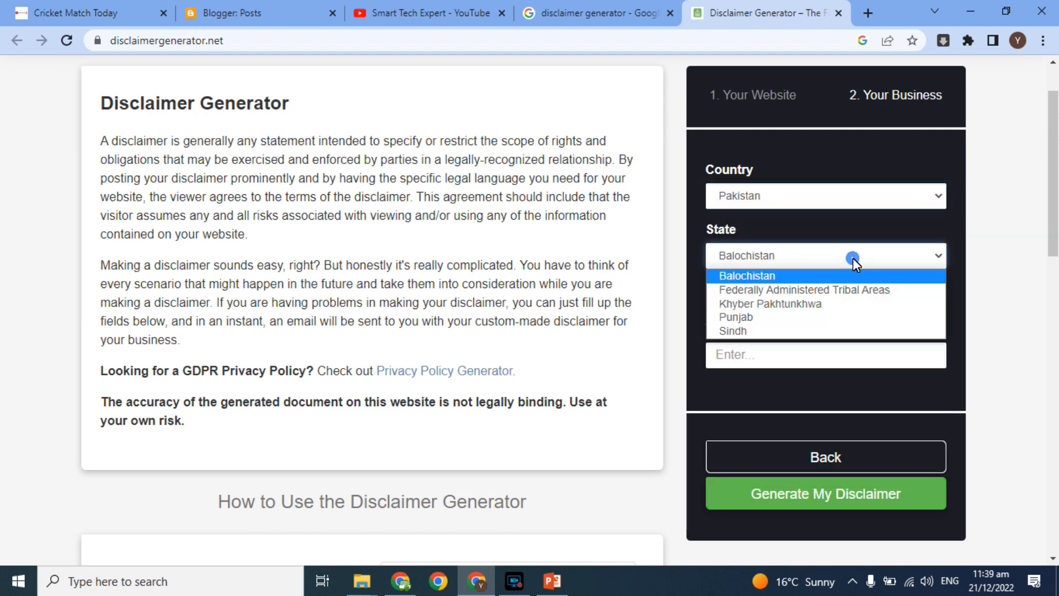
{"action": "left_click", "coordinate": [778, 319]}
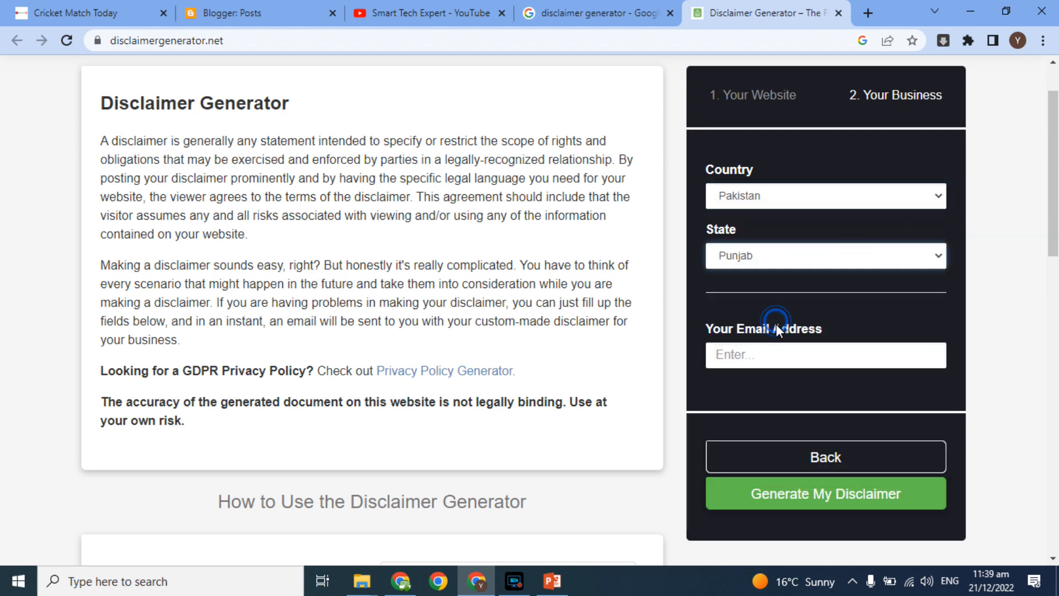
{"action": "left_click", "coordinate": [768, 353]}
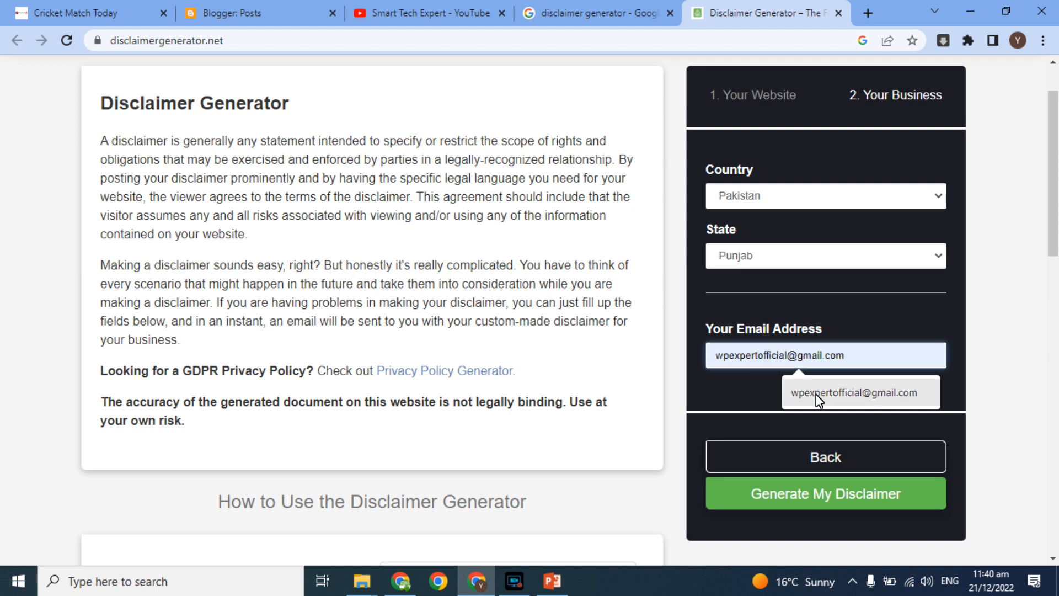
{"action": "left_click", "coordinate": [820, 393]}
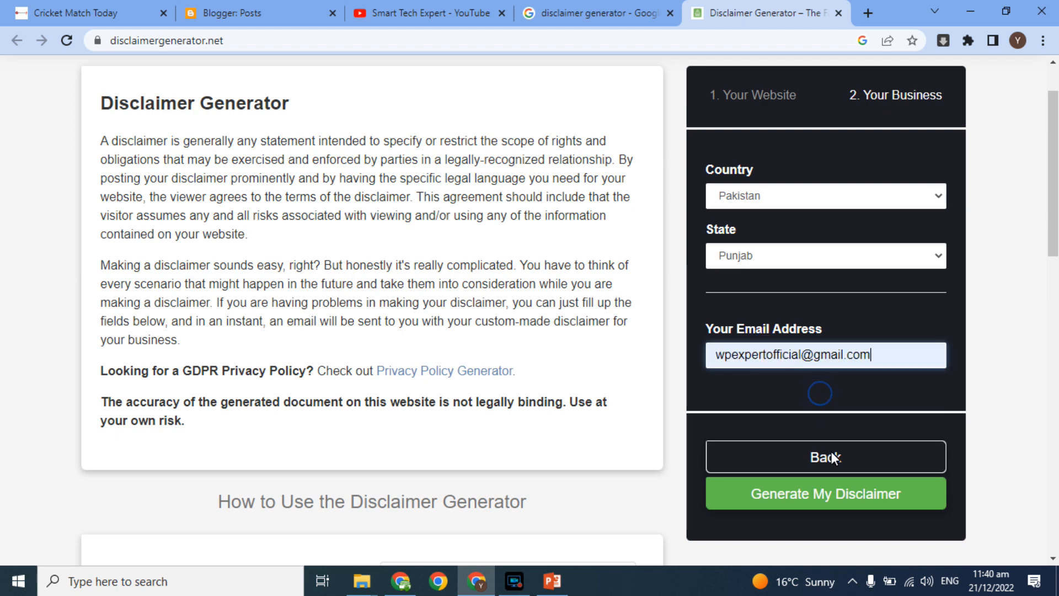
{"action": "left_click", "coordinate": [826, 495]}
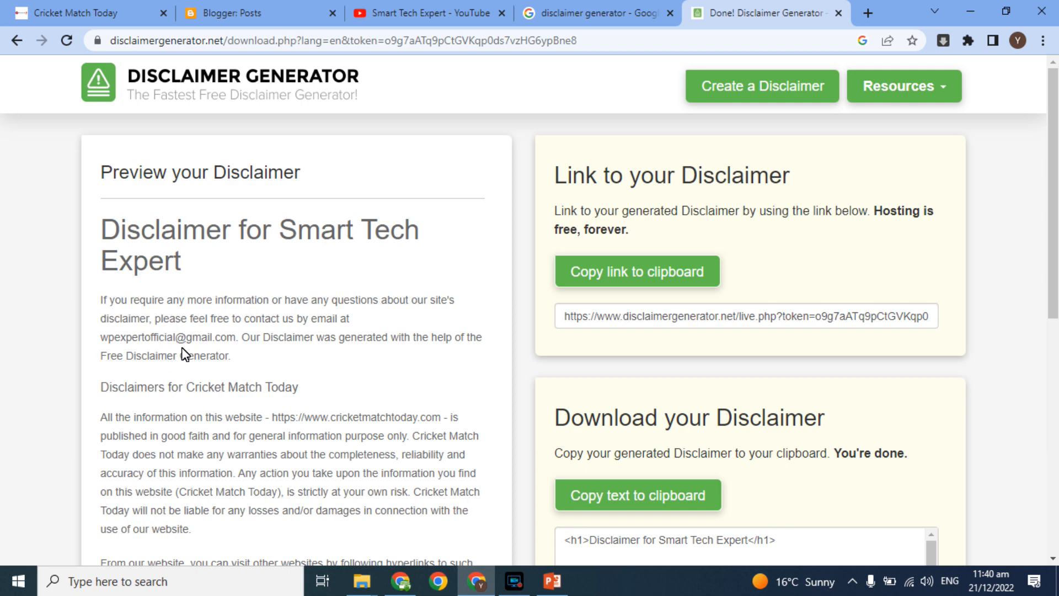
Step: Copy the generated disclaimer's HTML text and open the blog's Pages section in Blogger
{"action": "left_click_drag", "start_coordinate": [1055, 135], "coordinate": [1034, 284]}
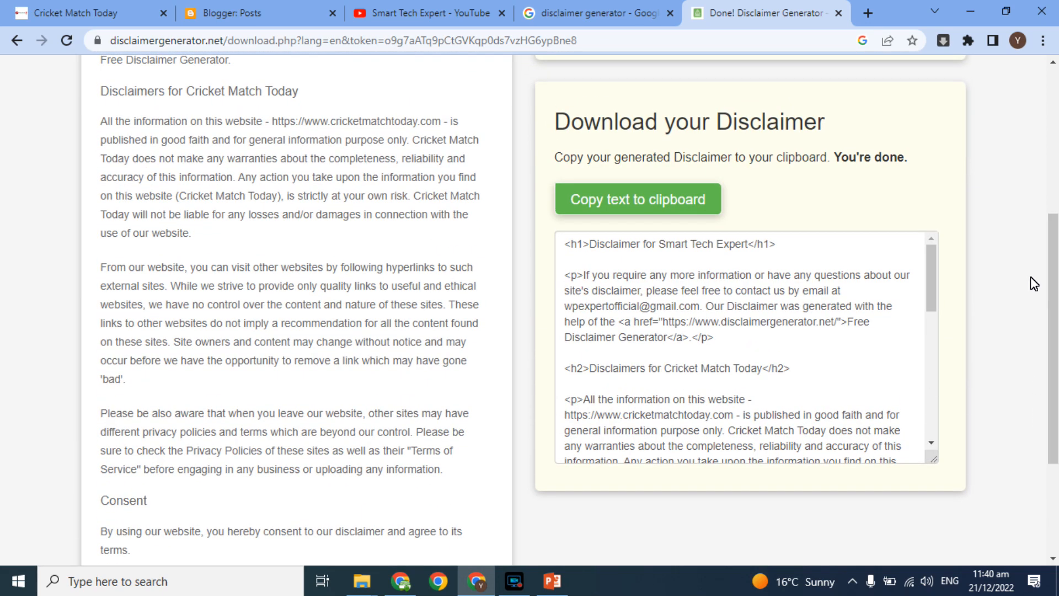
{"action": "left_click_drag", "start_coordinate": [715, 307], "coordinate": [720, 453]}
{"action": "left_click_drag", "start_coordinate": [356, 177], "coordinate": [371, 286]}
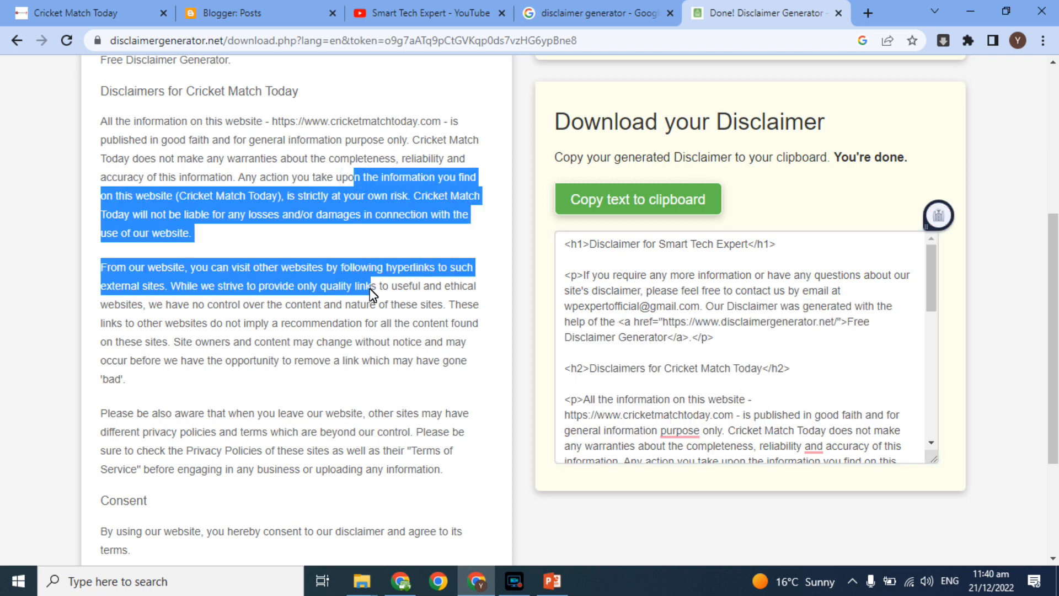
{"action": "left_click", "coordinate": [601, 201]}
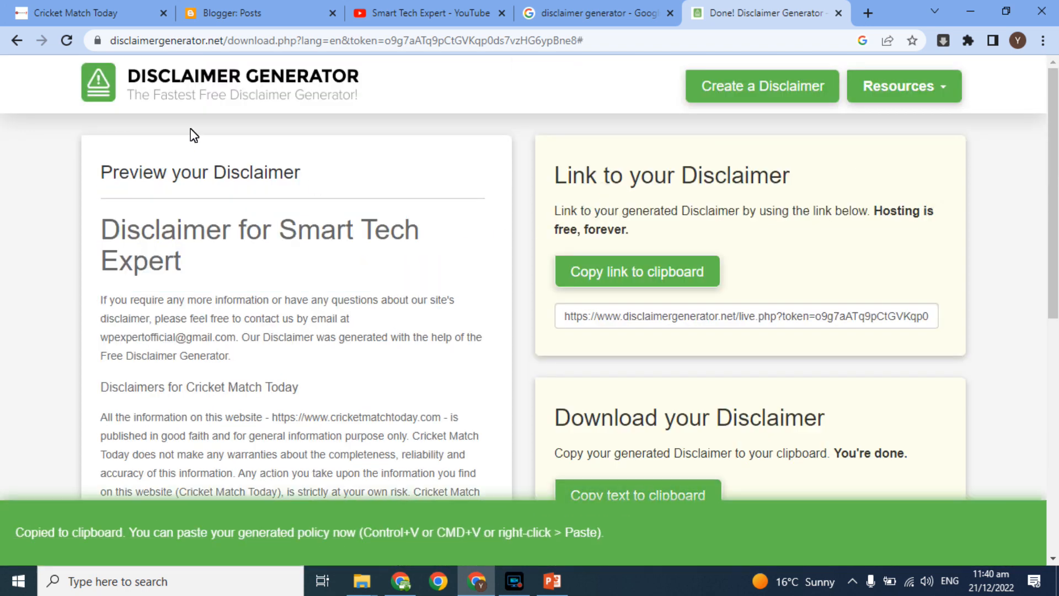
{"action": "left_click", "coordinate": [247, 11]}
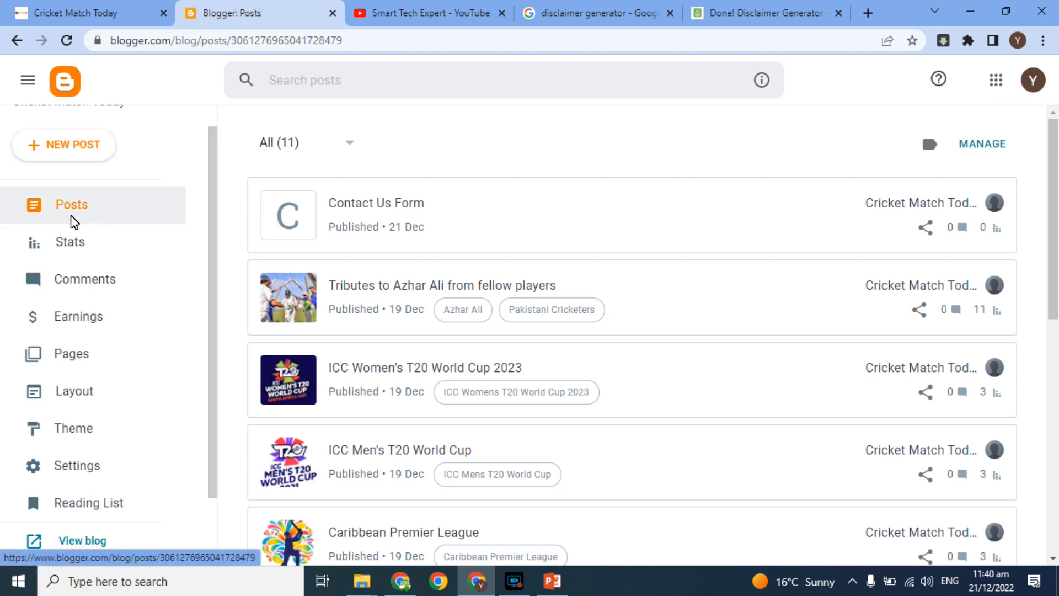
{"action": "left_click", "coordinate": [63, 354]}
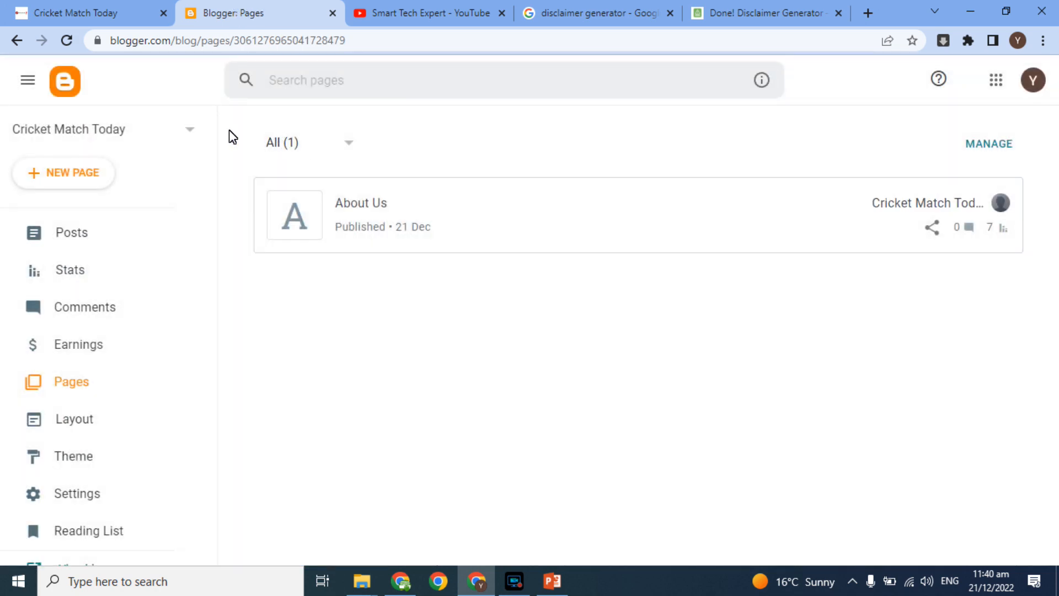
Step: Create a new blog page titled 'Disclaimer' and place the cursor in its empty body
{"action": "left_click", "coordinate": [69, 176]}
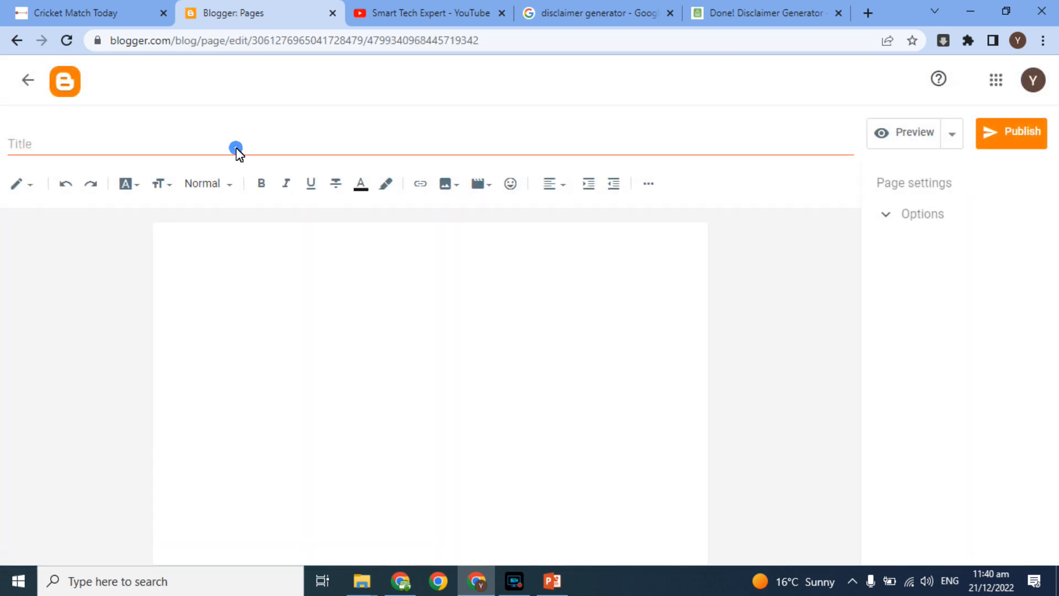
{"action": "left_click", "coordinate": [236, 147]}
{"action": "type", "text": "Disclaimer"}
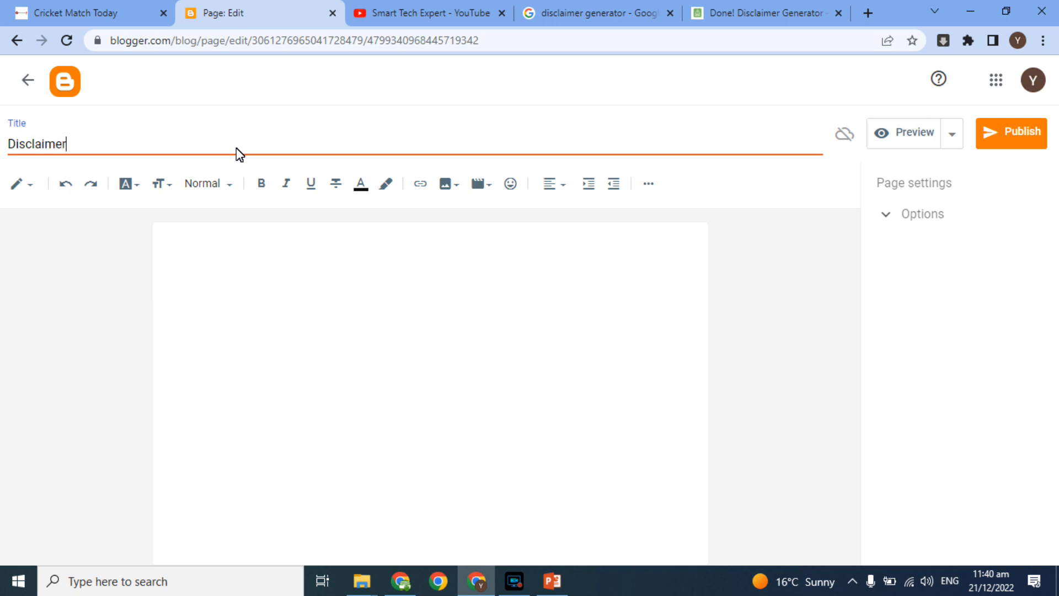
{"action": "left_click", "coordinate": [222, 249]}
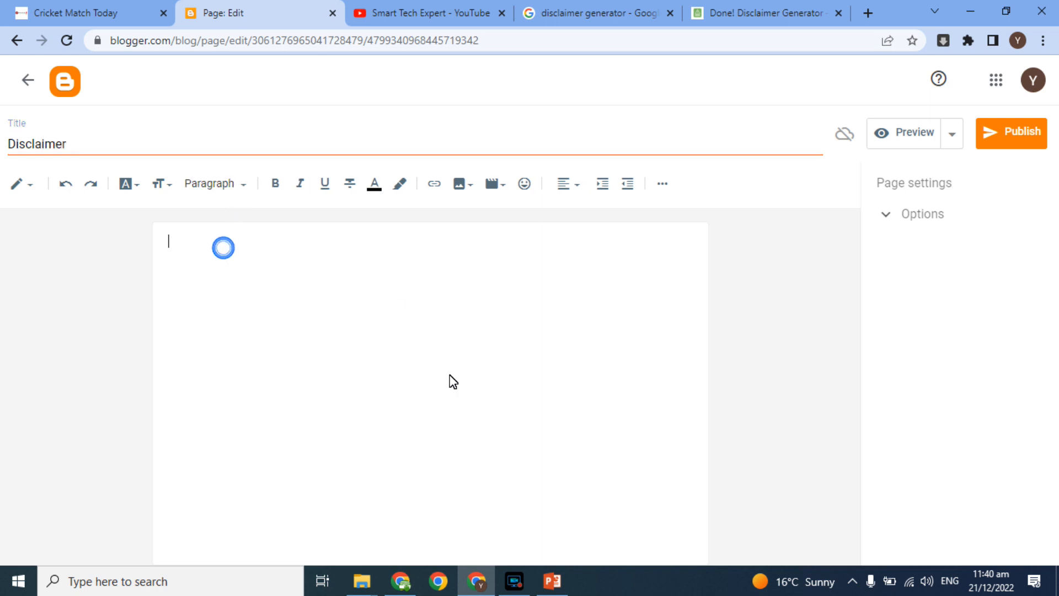
Step: In HTML view, replace the page body with the pasted disclaimer HTML
{"action": "left_click", "coordinate": [30, 184]}
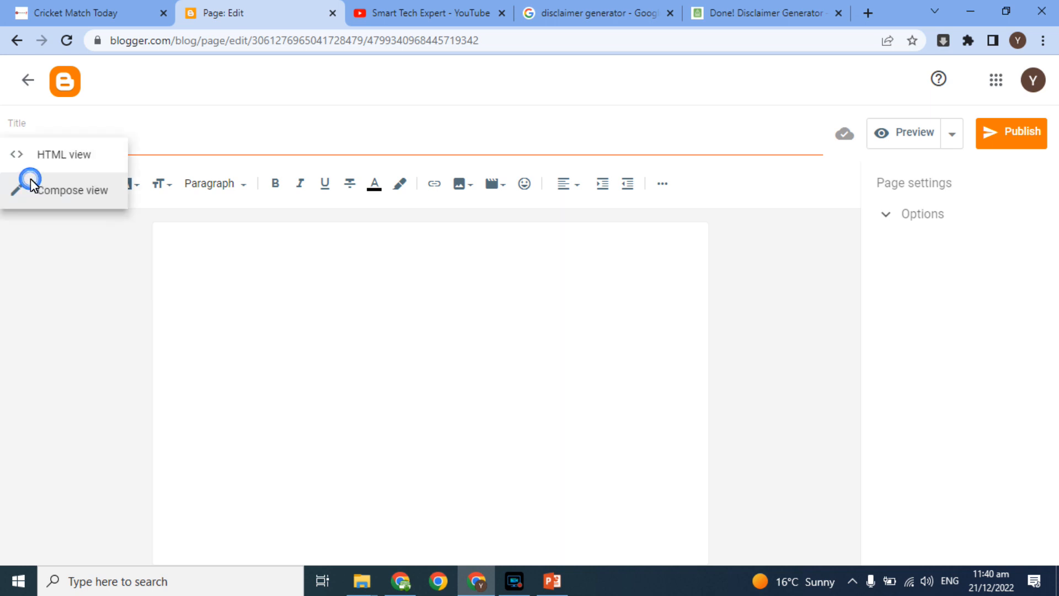
{"action": "left_click", "coordinate": [50, 160]}
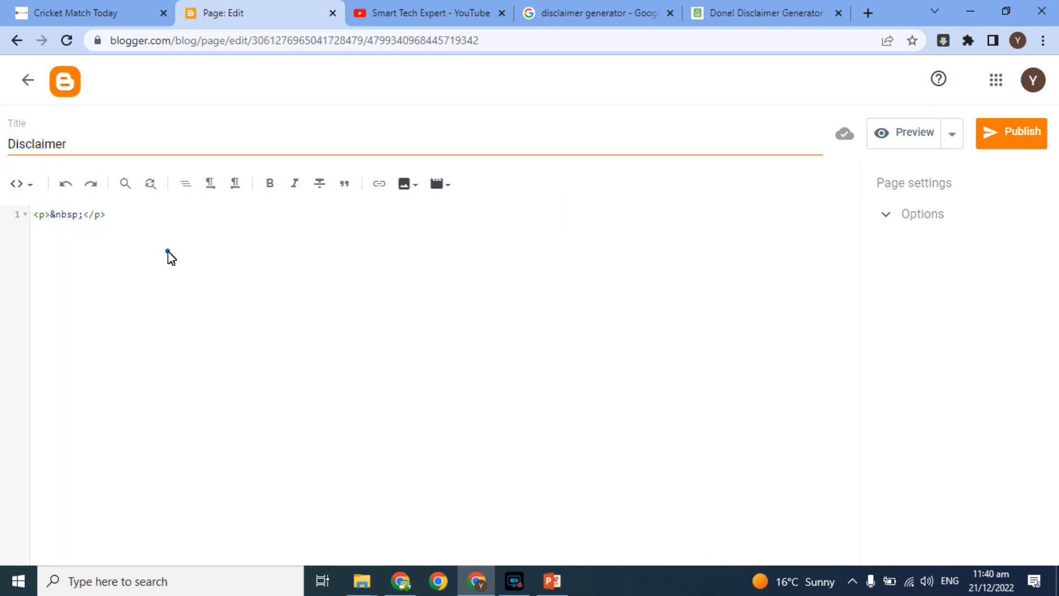
{"action": "key", "text": "ctrl+a"}
{"action": "key", "text": "BackSpace"}
{"action": "key", "text": "ctrl+v"}
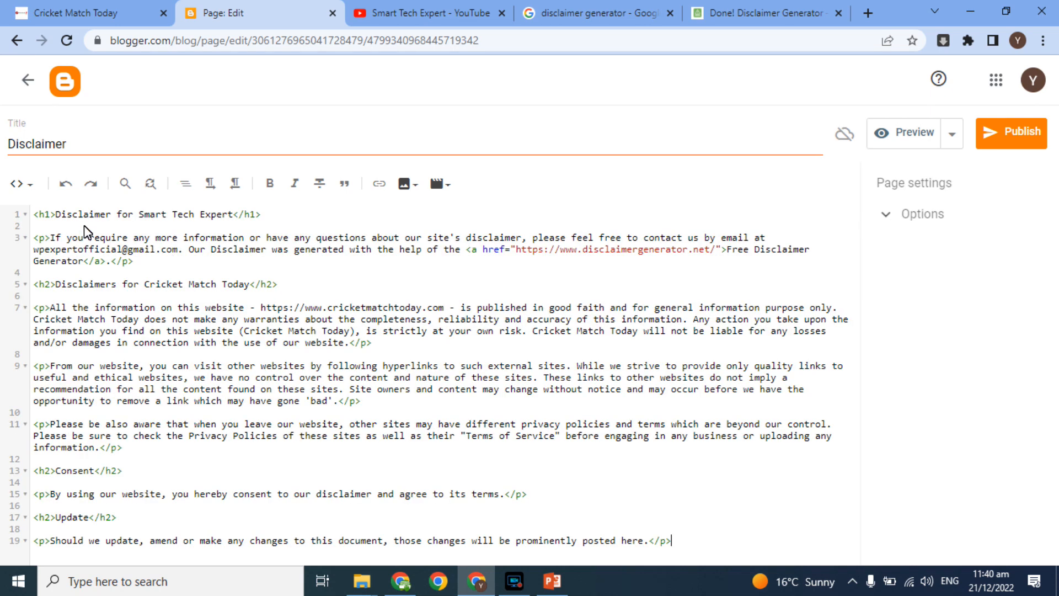
Step: Return to Compose view and publish the Disclaimer page
{"action": "left_click", "coordinate": [20, 184]}
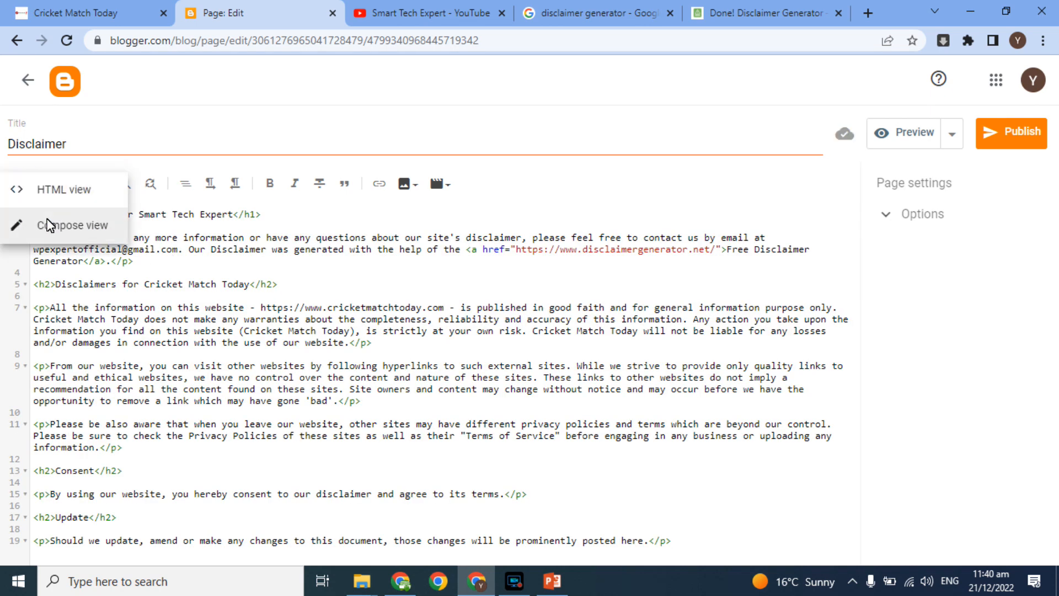
{"action": "left_click", "coordinate": [49, 225]}
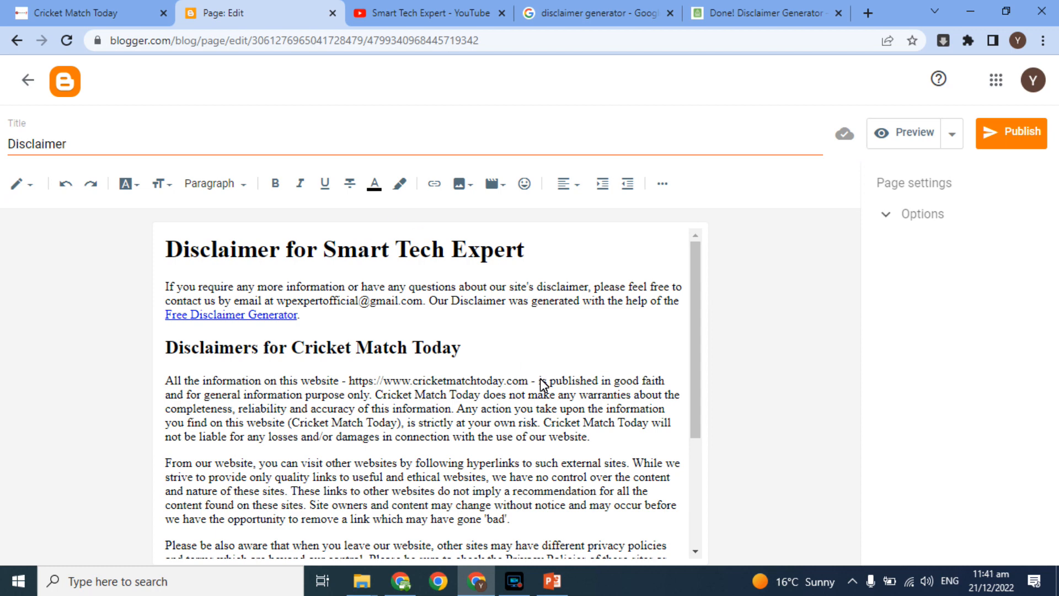
{"action": "mouse_move", "coordinate": [695, 243]}
{"action": "left_mouse_down"}
{"action": "mouse_move", "coordinate": [684, 404]}
{"action": "mouse_move", "coordinate": [684, 255]}
{"action": "left_mouse_up"}
{"action": "left_click", "coordinate": [984, 133]}
{"action": "left_click", "coordinate": [584, 349]}
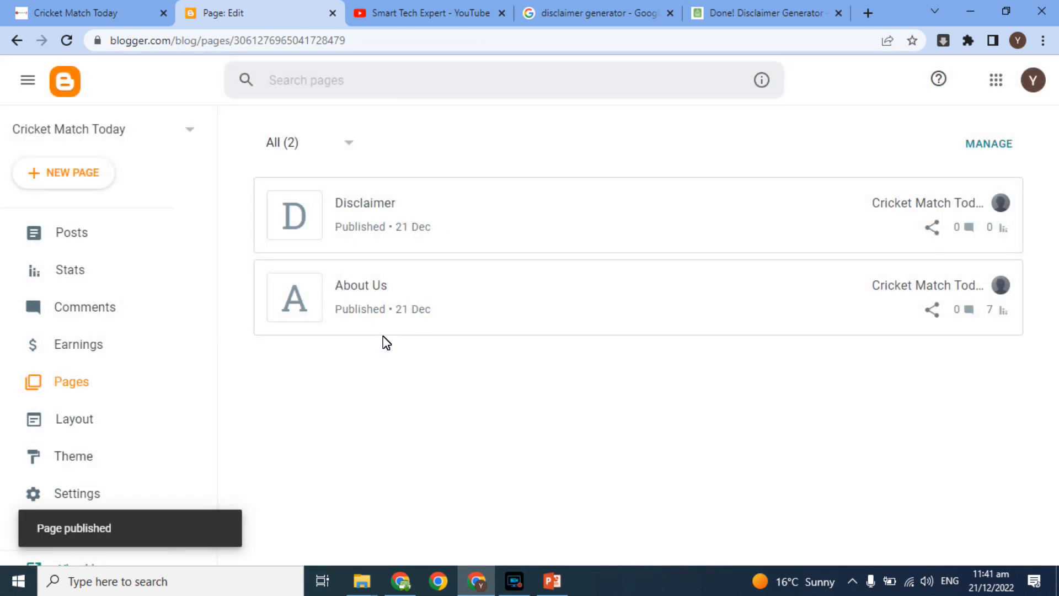
Step: View the live Disclaimer page, select its /p/disclaimer.html address, and return to the Pages list
{"action": "mouse_move", "coordinate": [967, 224]}
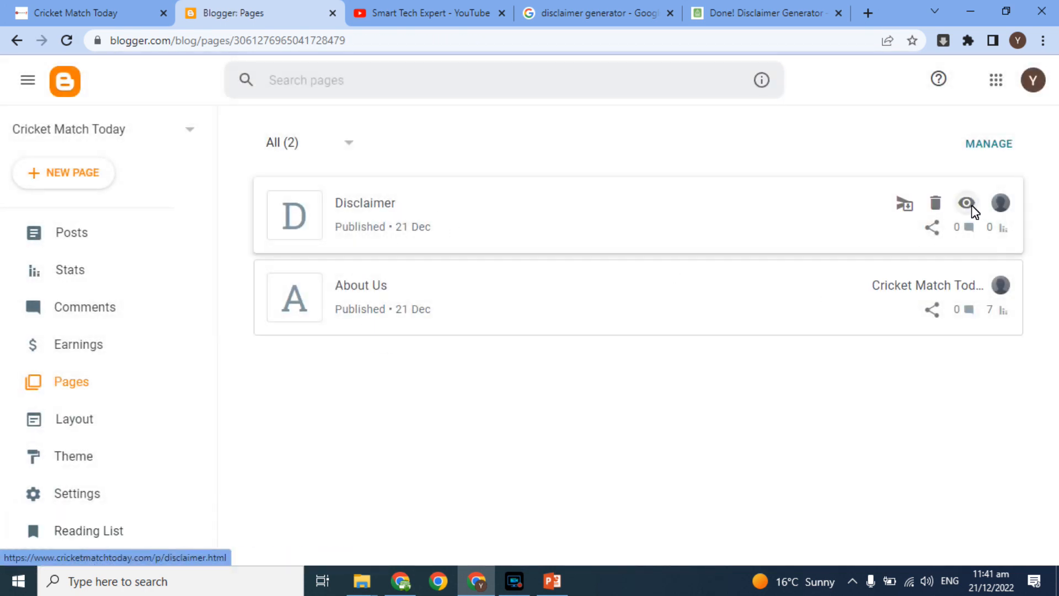
{"action": "left_click", "coordinate": [966, 203]}
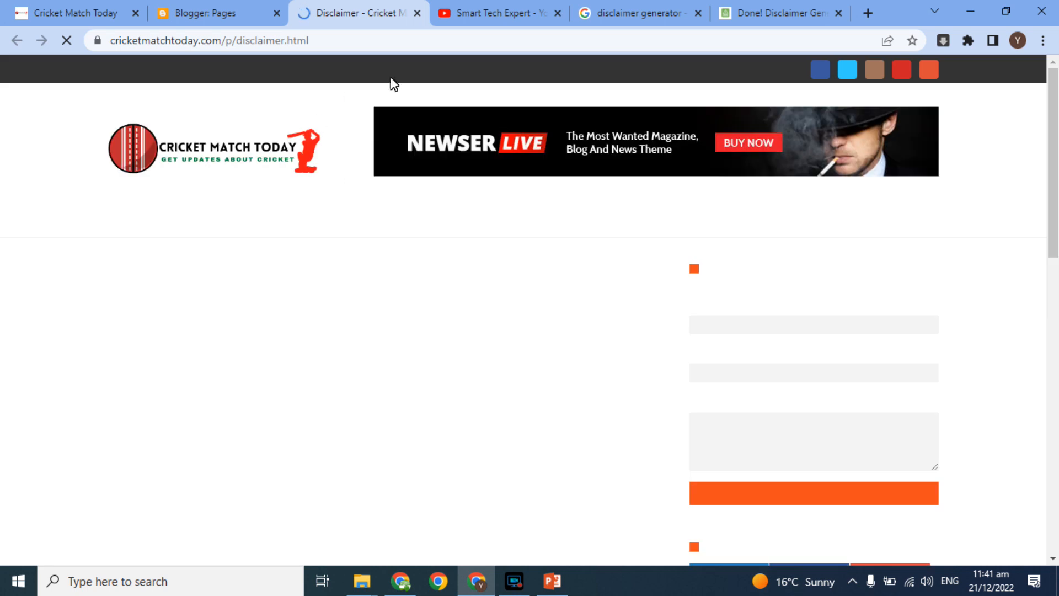
{"action": "left_click", "coordinate": [359, 41]}
{"action": "key", "text": "ctrl+c"}
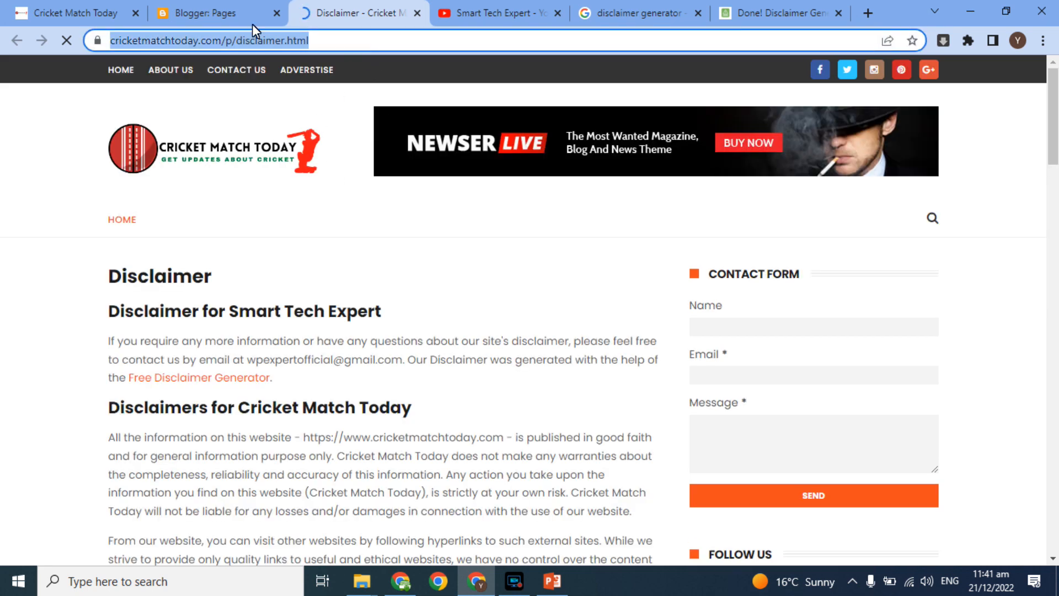
{"action": "left_click", "coordinate": [215, 8]}
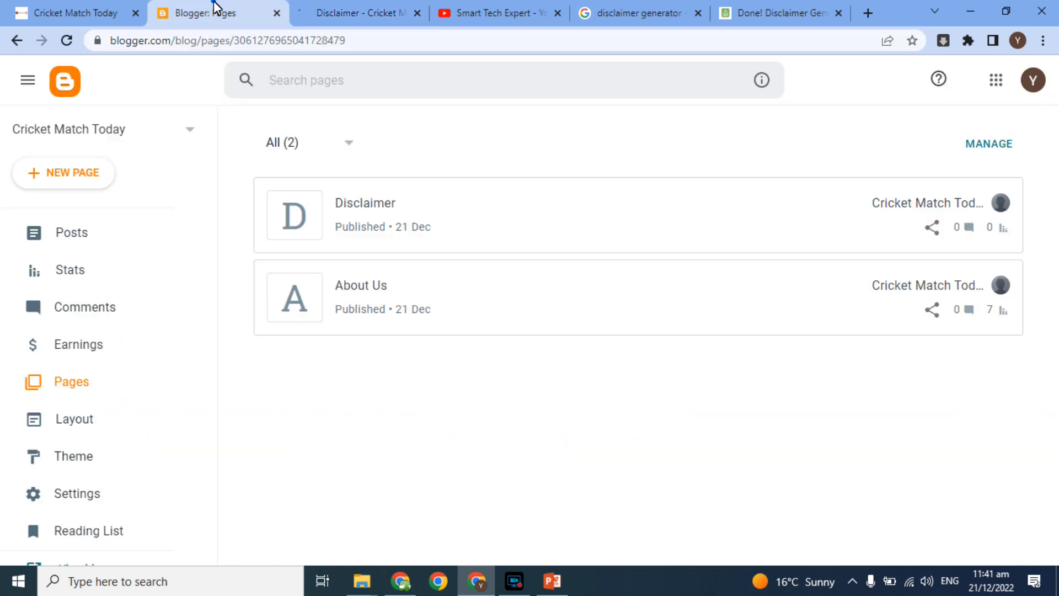
Step: In Layout, edit the top Menu gadget and add a new link item
{"action": "left_click", "coordinate": [75, 418]}
{"action": "left_click", "coordinate": [354, 12]}
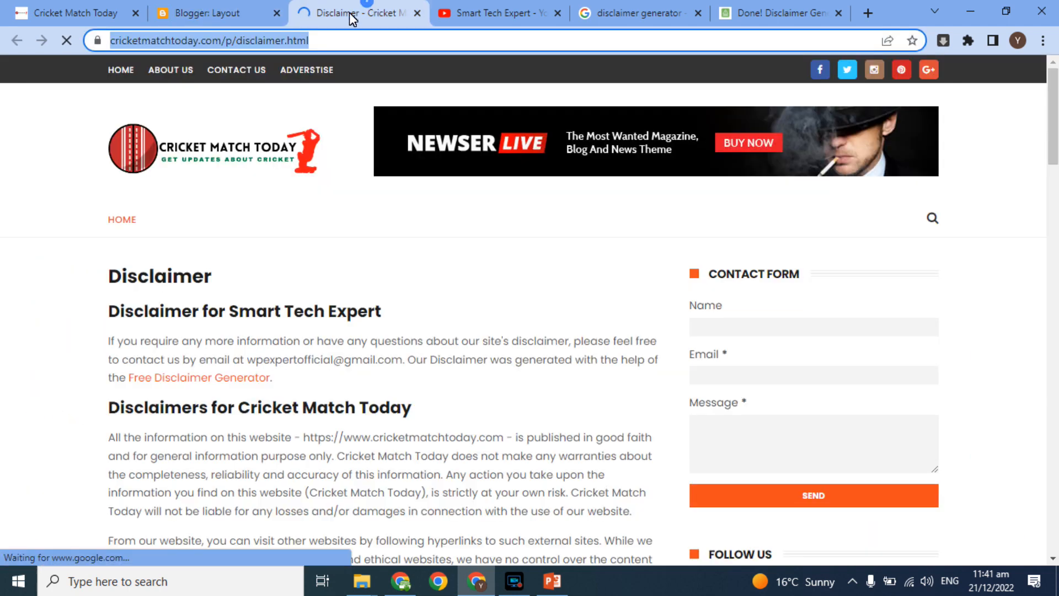
{"action": "left_click", "coordinate": [220, 8]}
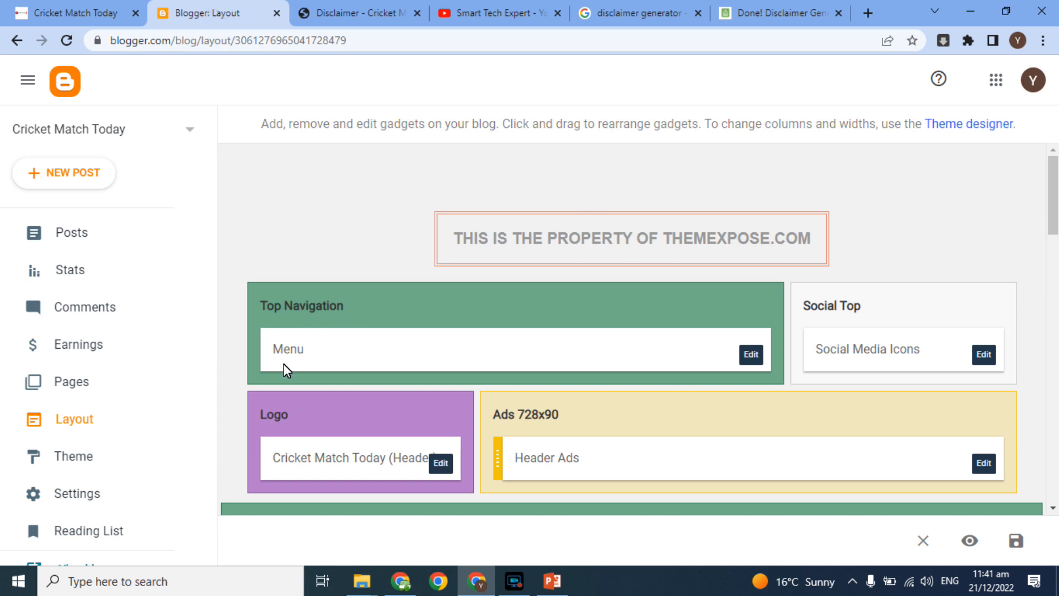
{"action": "left_click", "coordinate": [749, 355]}
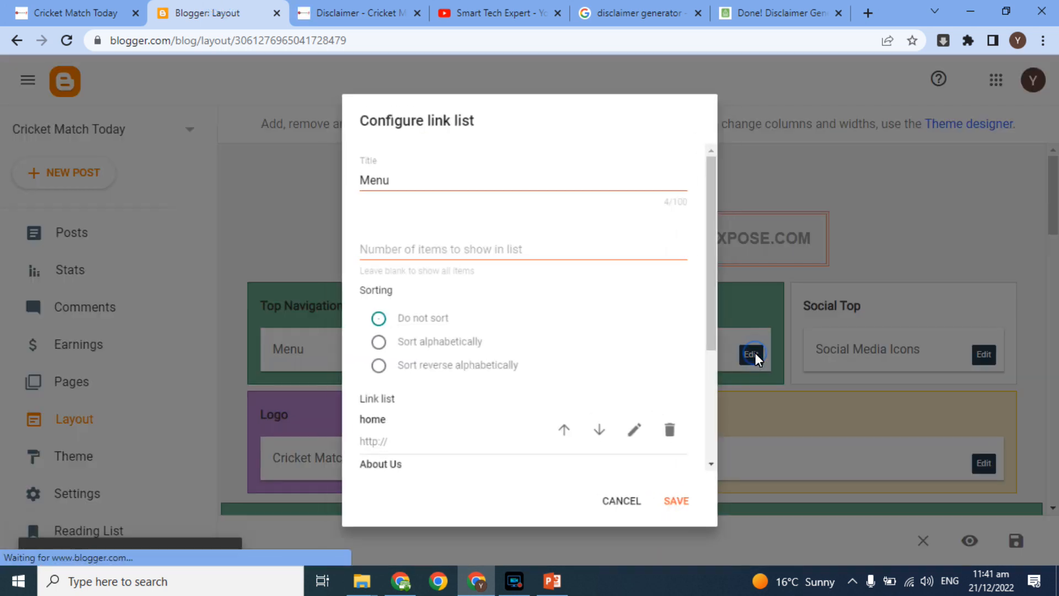
{"action": "left_click_drag", "start_coordinate": [726, 288], "coordinate": [732, 415]}
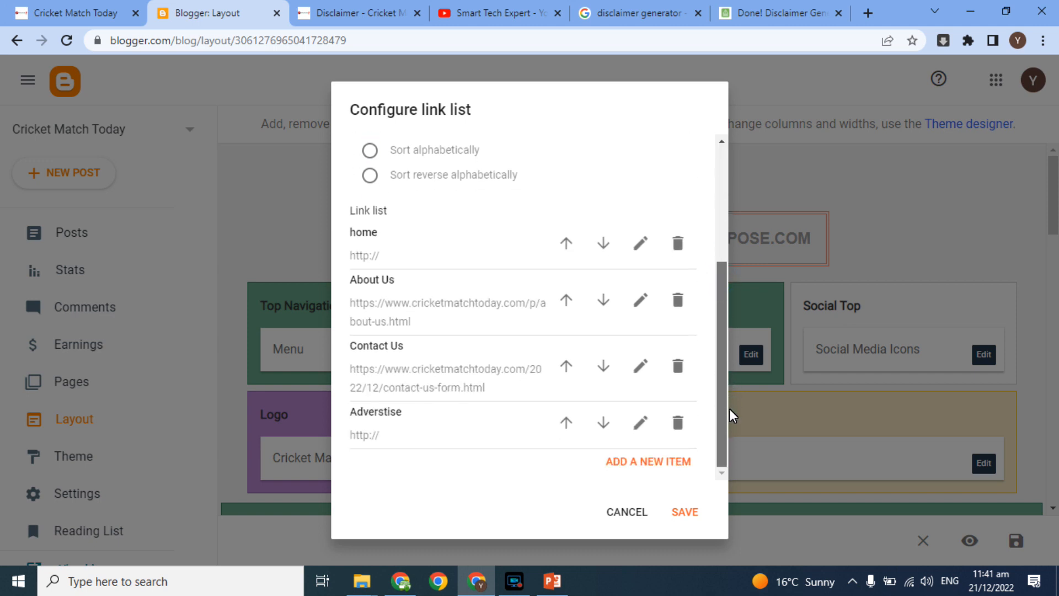
{"action": "left_click", "coordinate": [662, 463]}
{"action": "left_click_drag", "start_coordinate": [723, 298], "coordinate": [721, 390]}
Step: Add a 'Disclaimer' link to the disclaimer page URL, move it above Adverstise, and save
{"action": "left_click", "coordinate": [524, 260]}
{"action": "type", "text": "Disclai"}
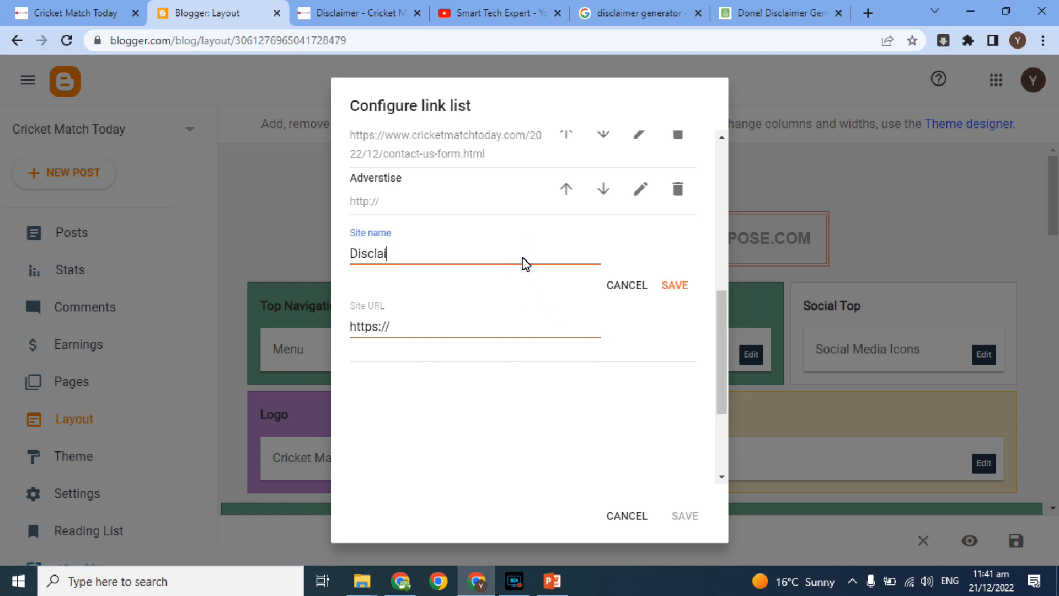
{"action": "type", "text": "mer"}
{"action": "key", "text": "Tab"}
{"action": "key", "text": "ctrl+v"}
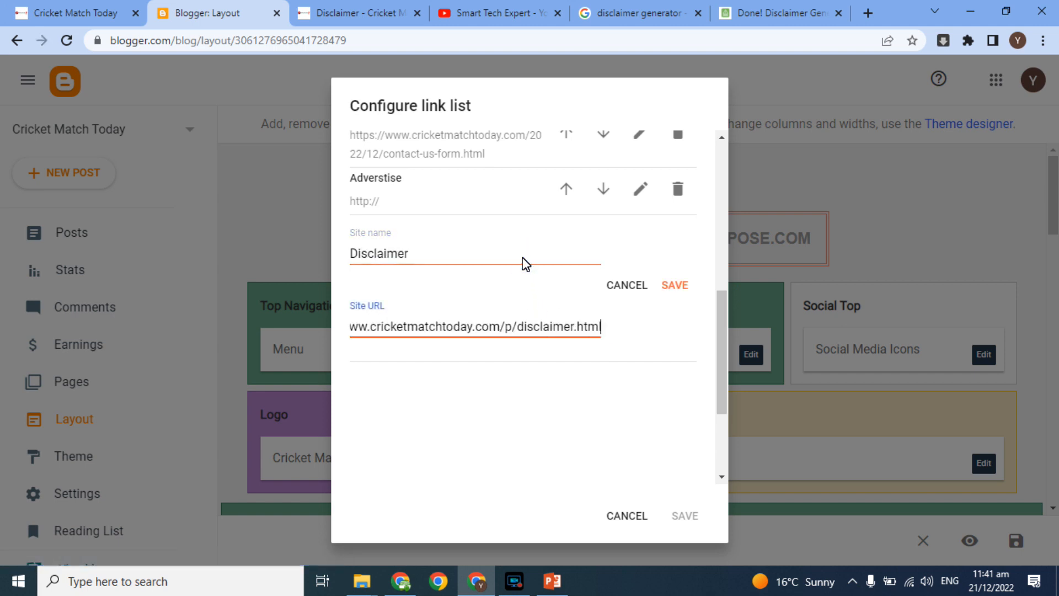
{"action": "left_click", "coordinate": [677, 287]}
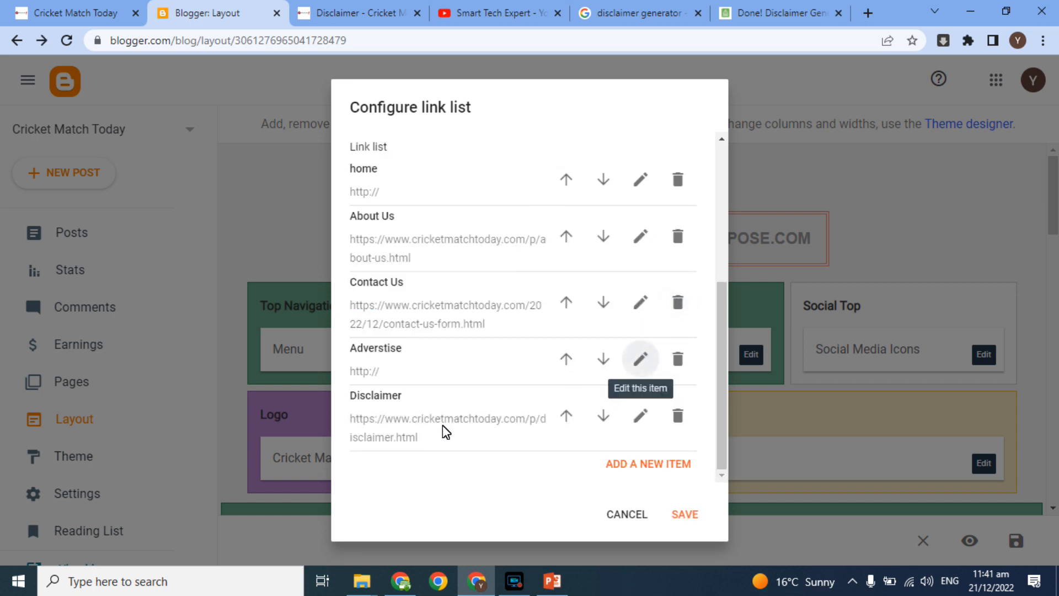
{"action": "left_click", "coordinate": [567, 417]}
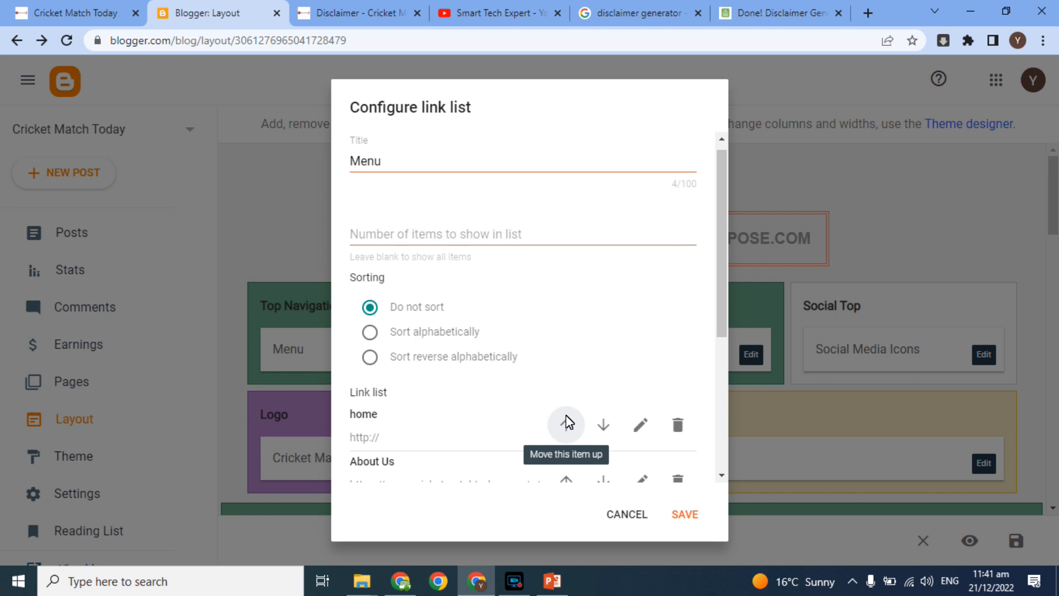
{"action": "left_click_drag", "start_coordinate": [727, 295], "coordinate": [712, 448]}
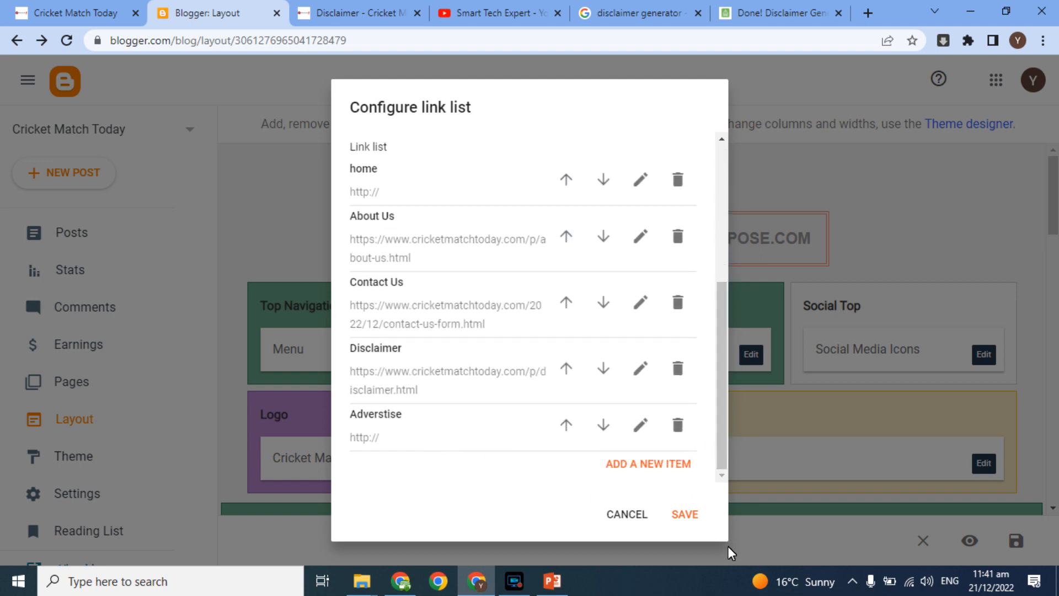
{"action": "left_click", "coordinate": [688, 513]}
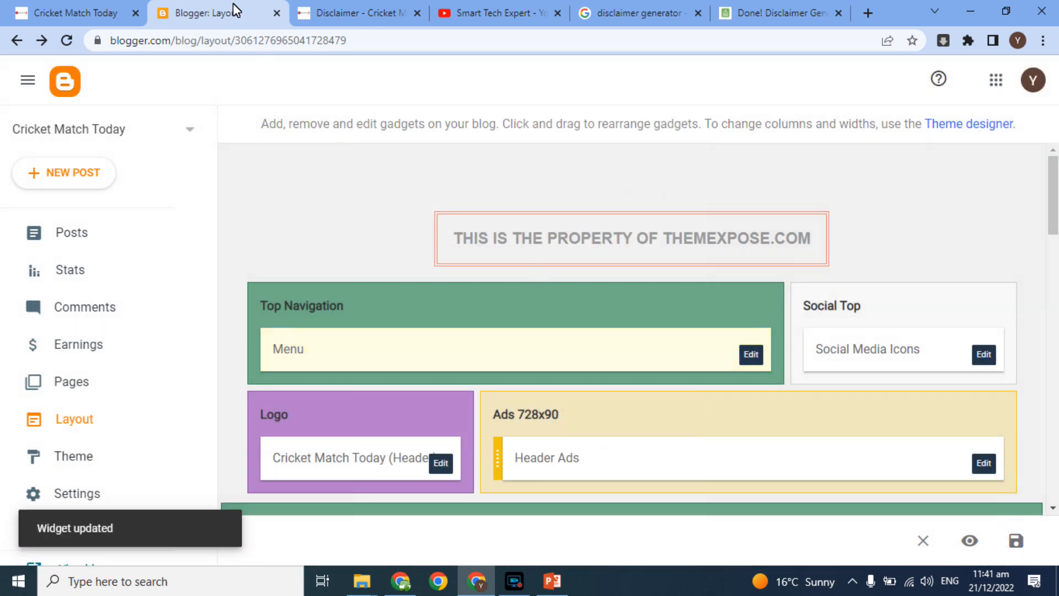
Step: Reload the live site and open DISCLAIMER from its top menu
{"action": "left_click", "coordinate": [88, 11]}
{"action": "left_click", "coordinate": [67, 39]}
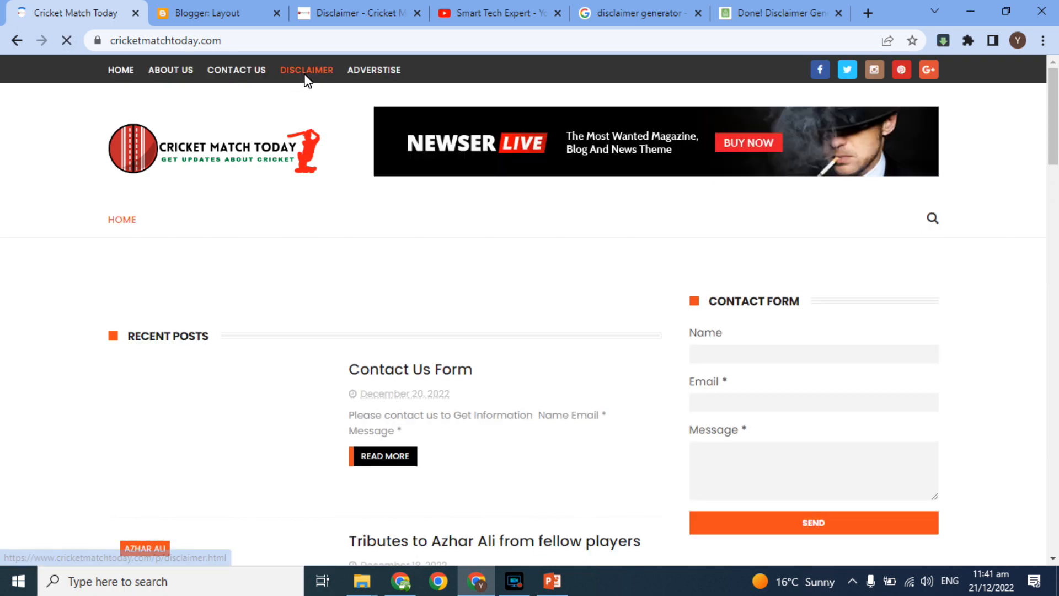
{"action": "left_click", "coordinate": [304, 77]}
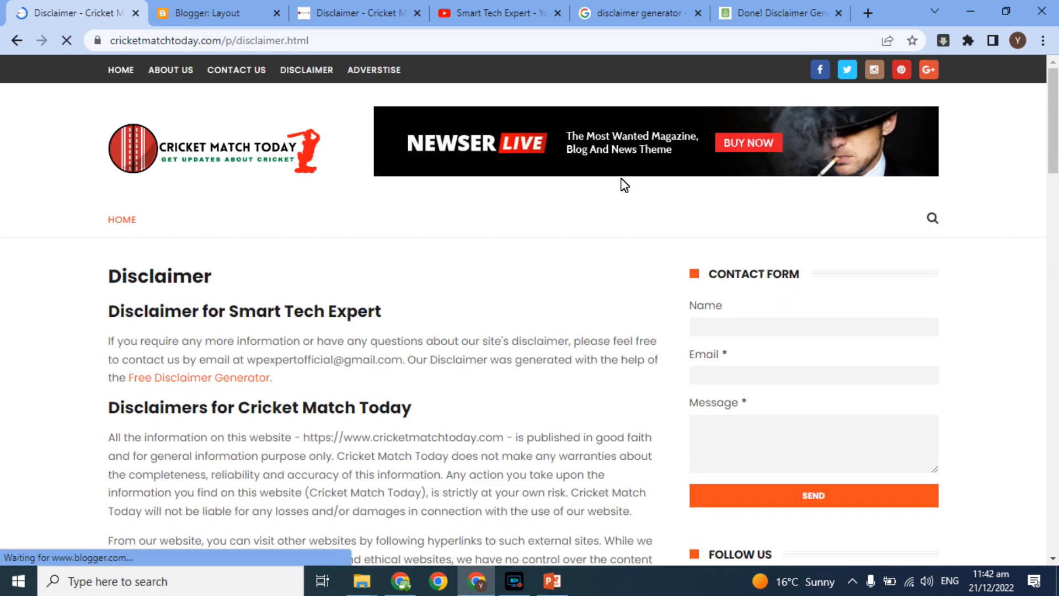
Step: Scroll through the Disclaimer page, then return to the Smart Tech Expert YouTube playlists
{"action": "left_click_drag", "start_coordinate": [1055, 156], "coordinate": [1056, 197]}
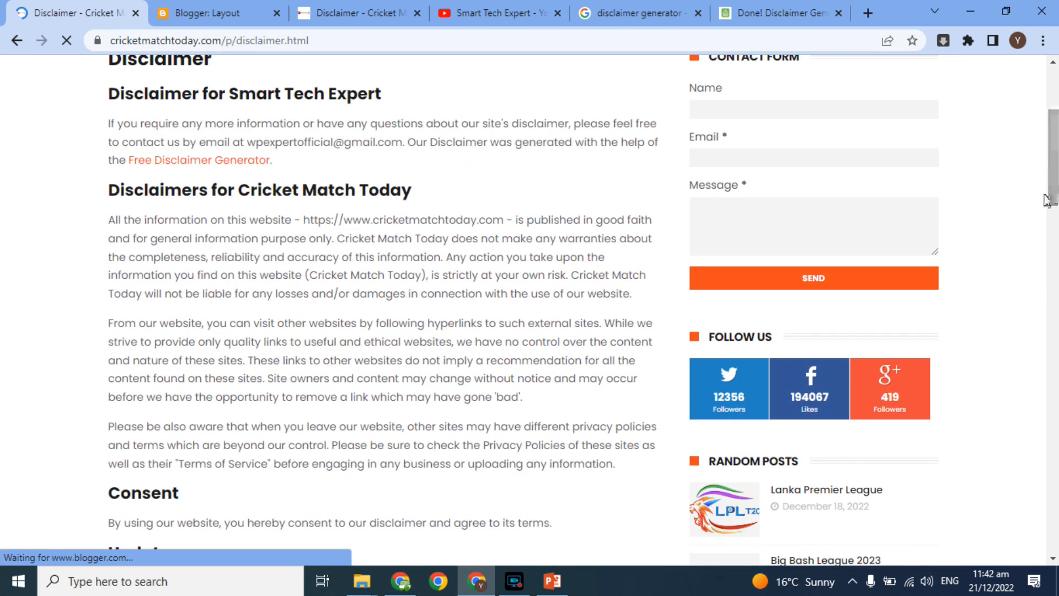
{"action": "left_click_drag", "start_coordinate": [307, 296], "coordinate": [424, 446]}
{"action": "left_click", "coordinate": [385, 429]}
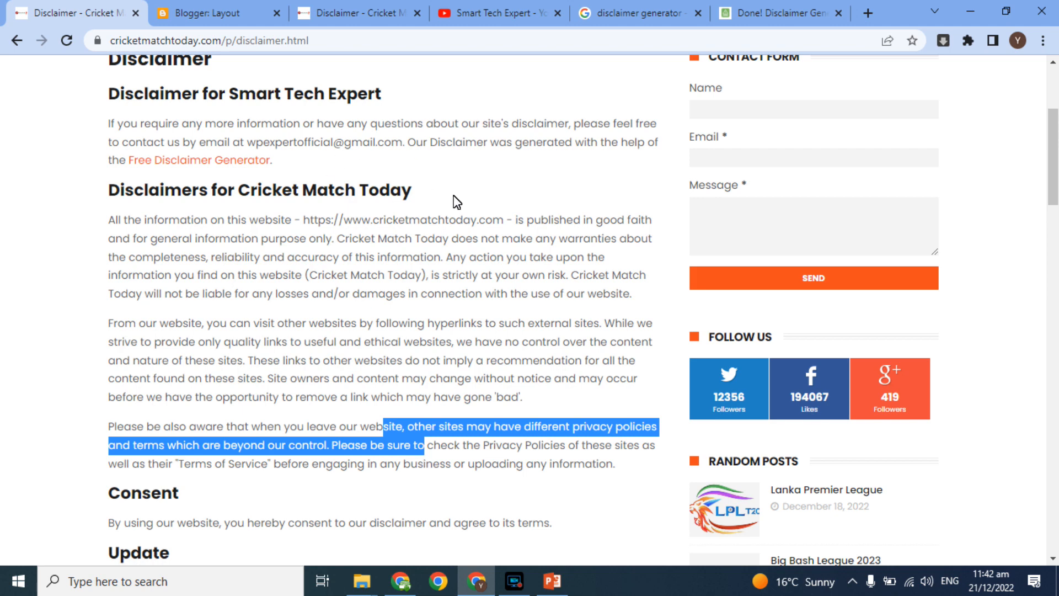
{"action": "left_click_drag", "start_coordinate": [1054, 141], "coordinate": [1046, 97]}
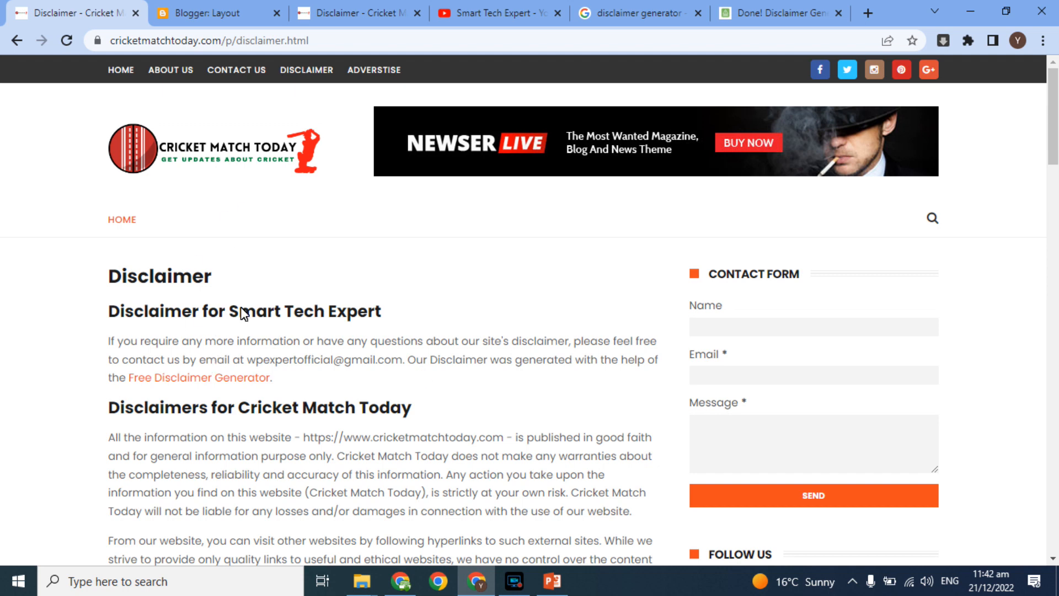
{"action": "left_click", "coordinate": [500, 13]}
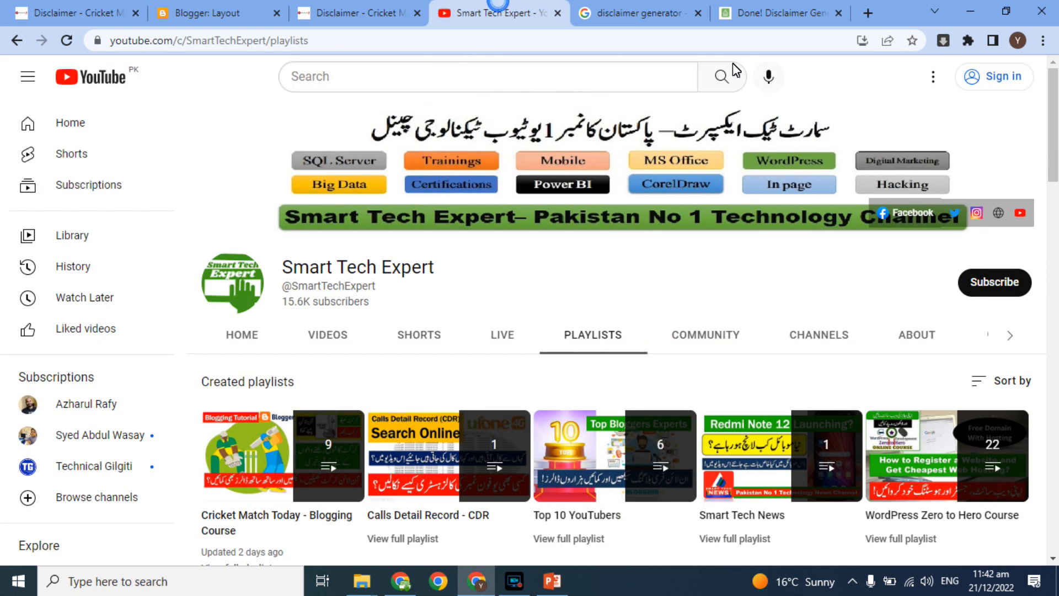